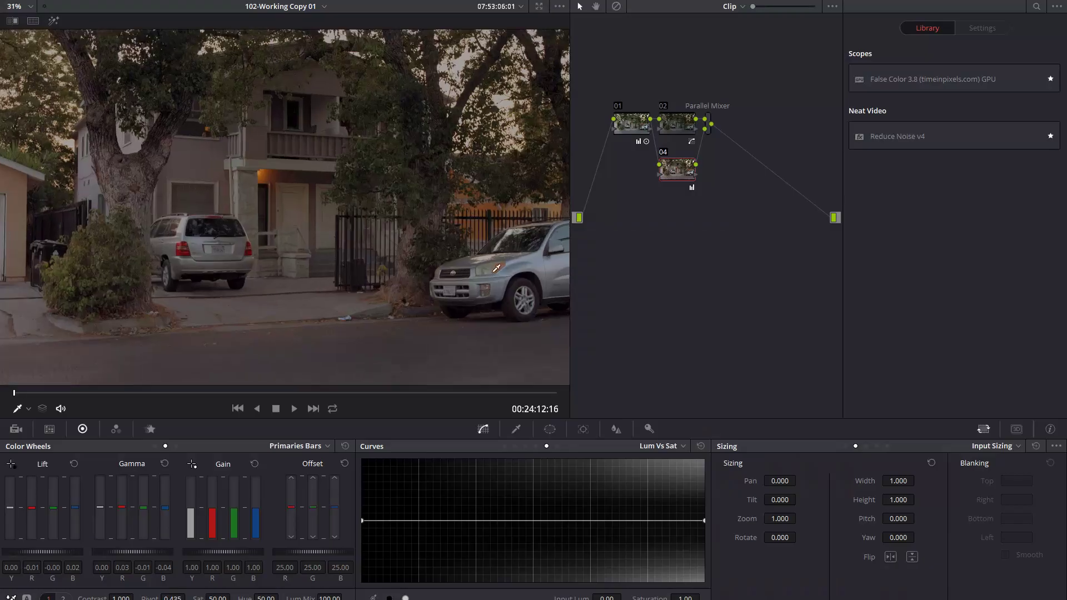
# - Drag the dark end of the Lum vs Sat curve down to lower shadow saturation
pyautogui.moveTo(376, 521); pyautogui.dragTo(376, 554)
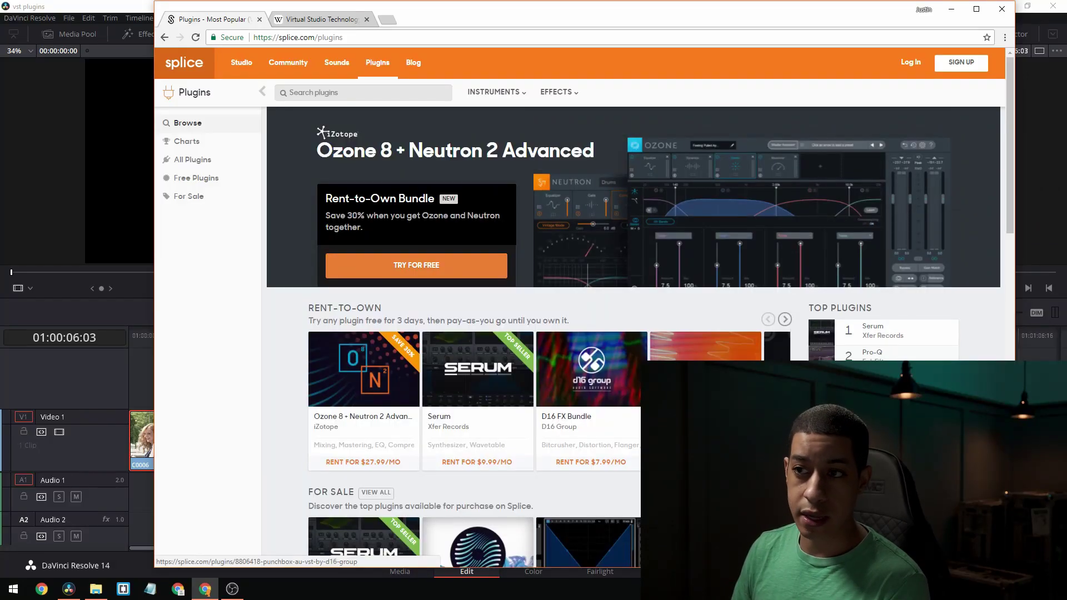
# - Scroll the Splice plugins page down to the For Sale and Free Plugins rows
pyautogui.scroll(-4, 706, 355)
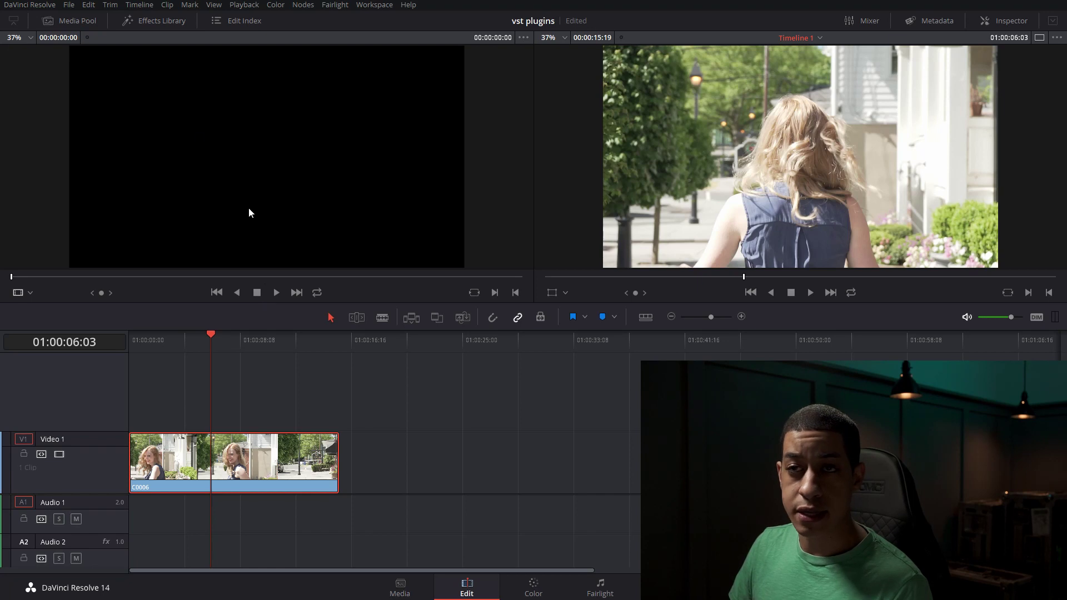
pyautogui.click(22, 5)
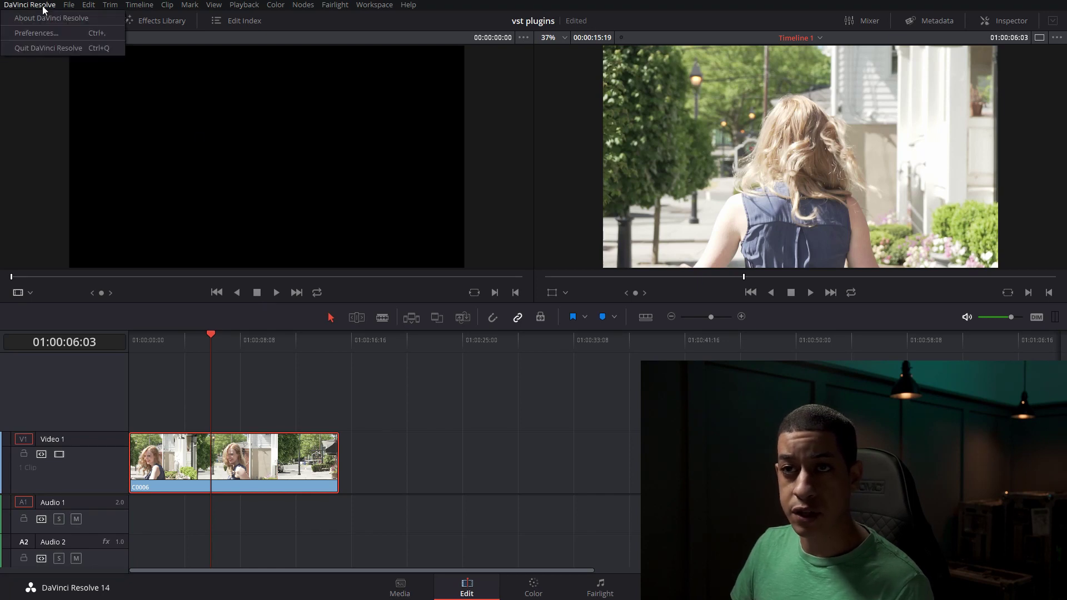
pyautogui.click(51, 34)
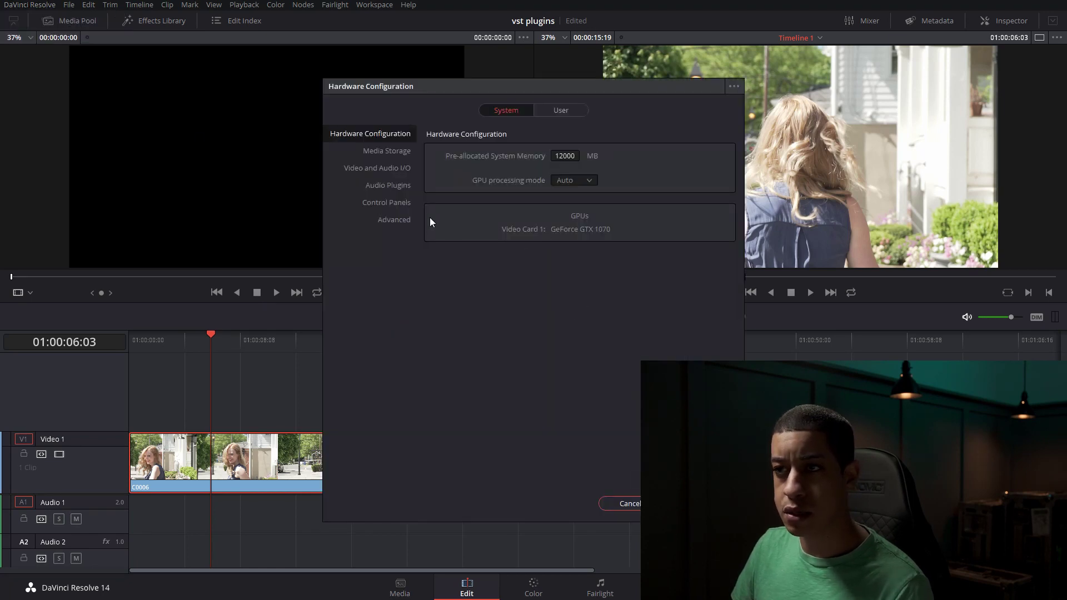
pyautogui.click(383, 184)
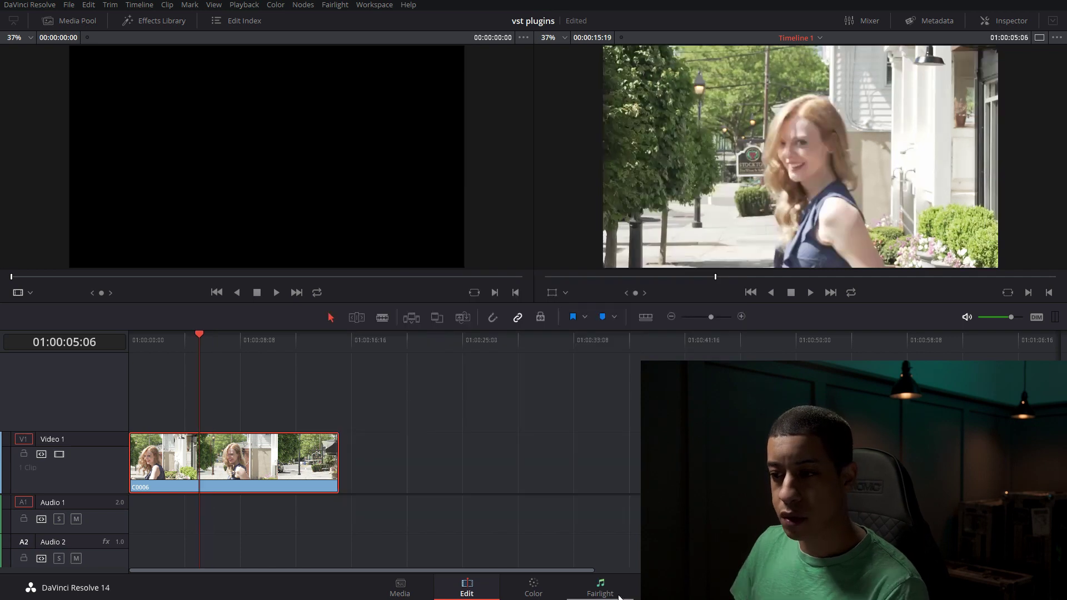
pyautogui.click(601, 588)
# - Show the audio effects library and disarm recording on Audio 2
pyautogui.click(142, 22)
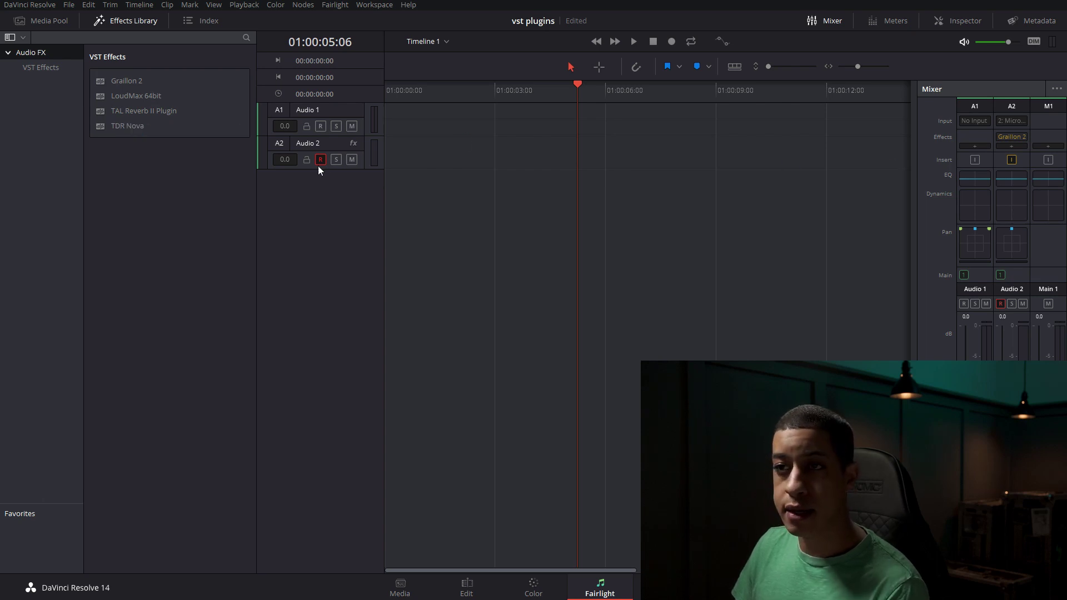
pyautogui.rightClick(329, 189)
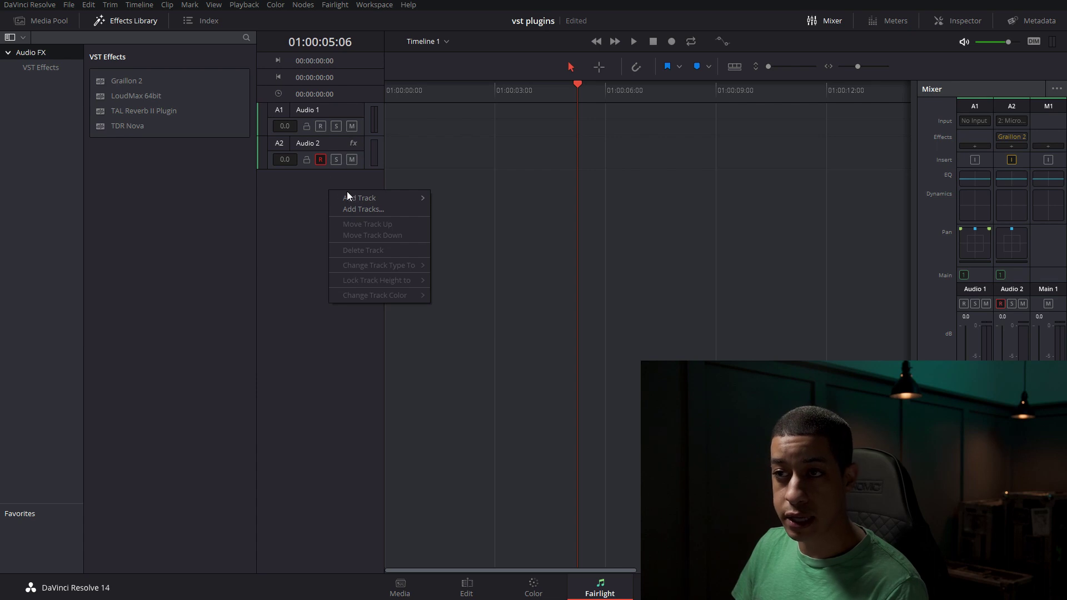
pyautogui.moveTo(362, 199)
pyautogui.click(302, 188)
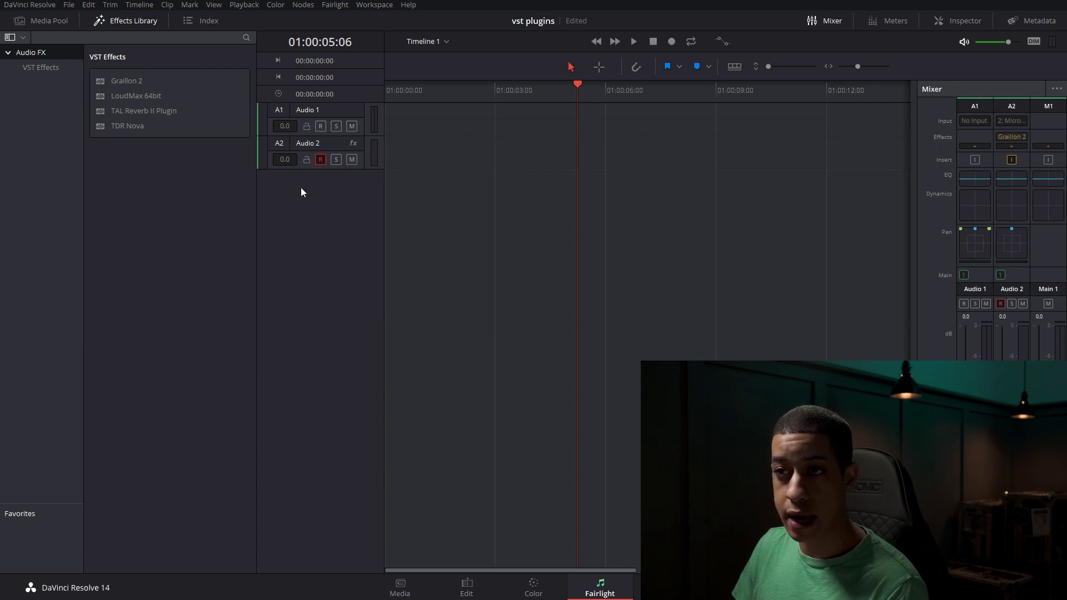
pyautogui.click(335, 138)
pyautogui.click(321, 160)
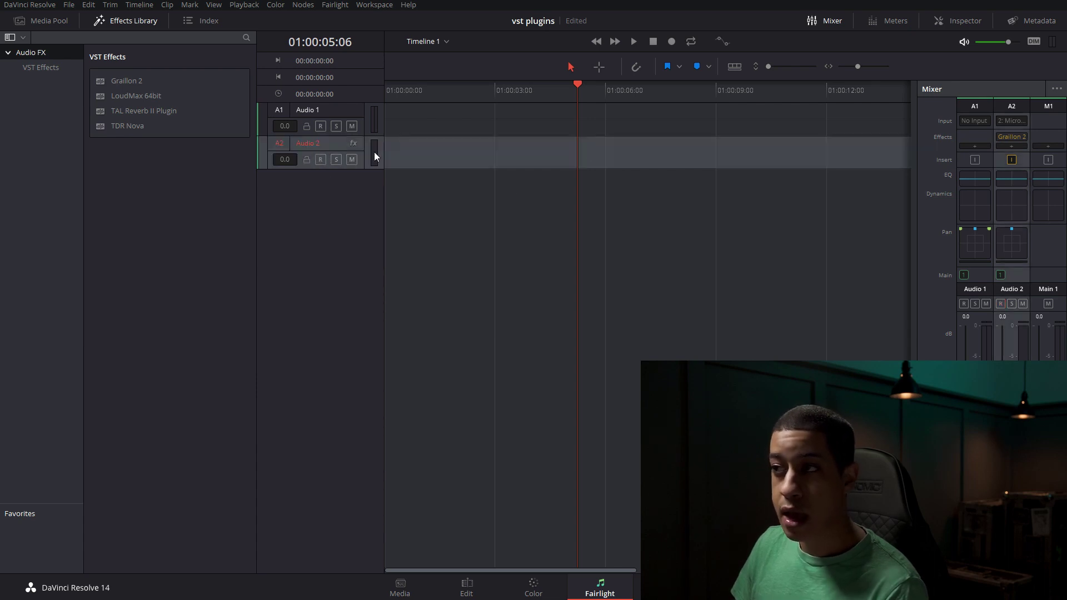
# - Patch the microphone input to Audio 2 and move the playhead back to about 01:00:01:09
pyautogui.click(1010, 122)
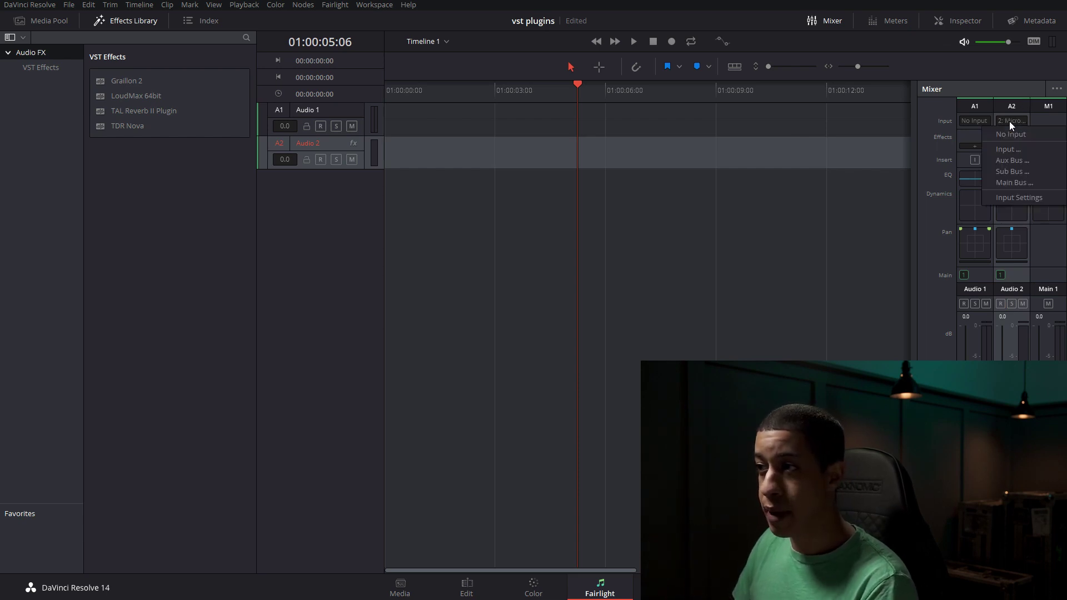
pyautogui.click(1019, 147)
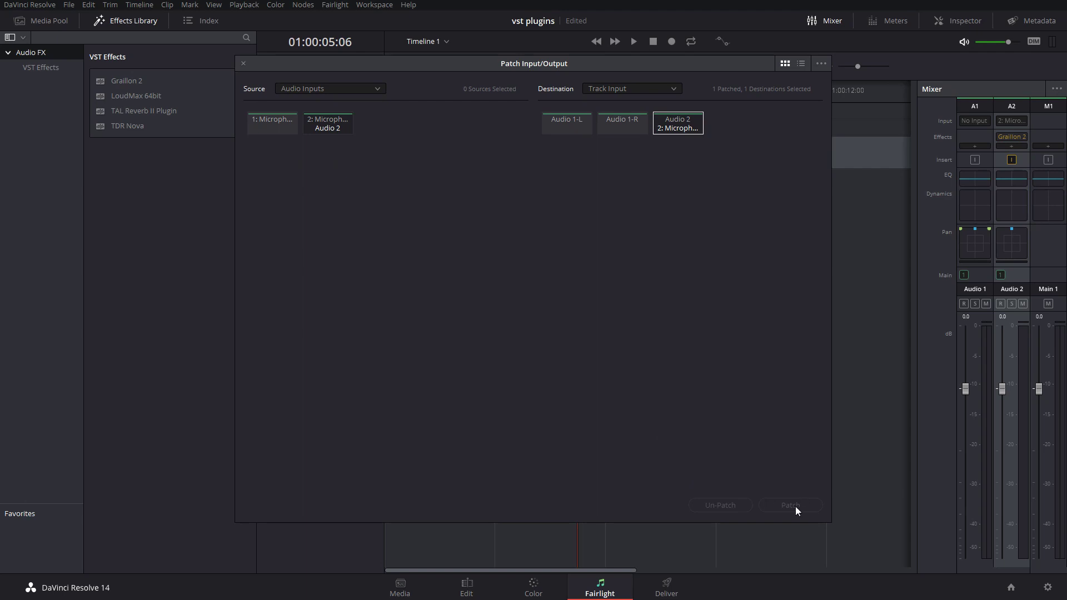
pyautogui.click(242, 64)
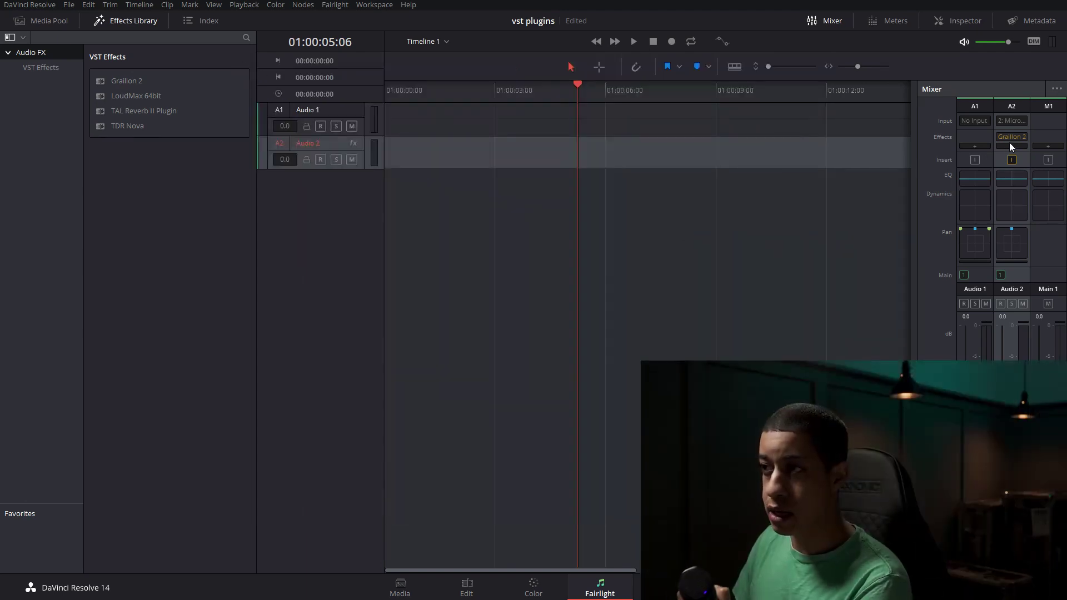
pyautogui.moveTo(1009, 139)
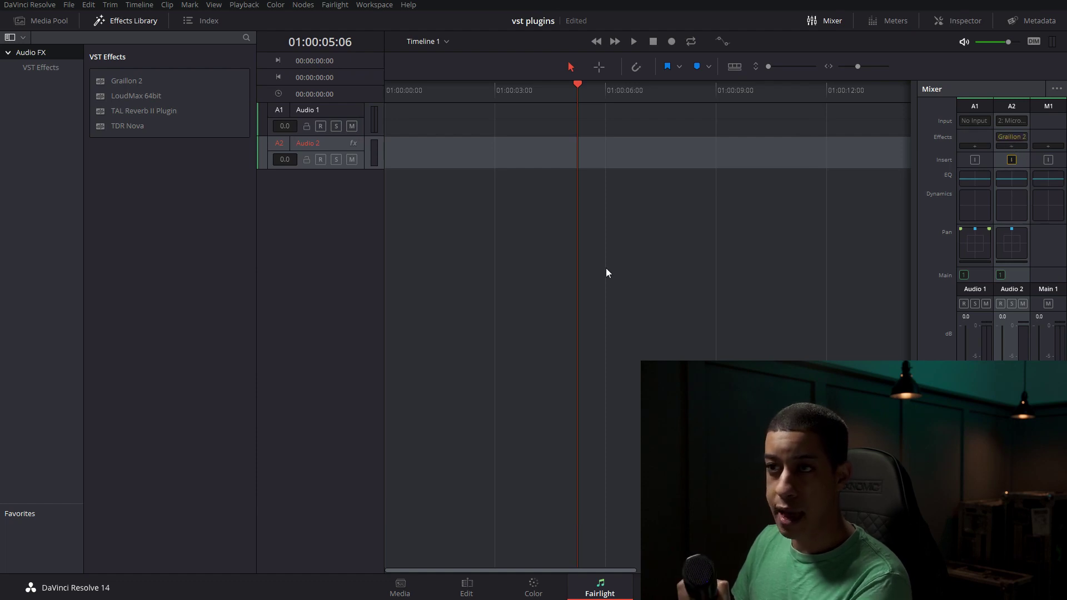
pyautogui.click(436, 89)
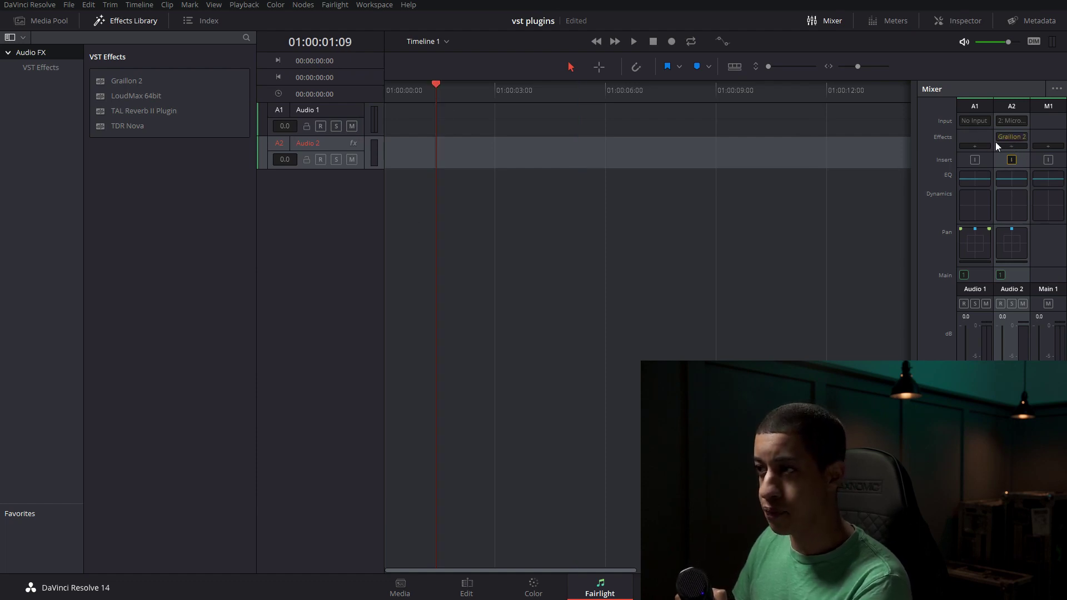
# - Open Graillon 2 on Audio 2, arm the track, and record about seven seconds of voice
pyautogui.click(1012, 138)
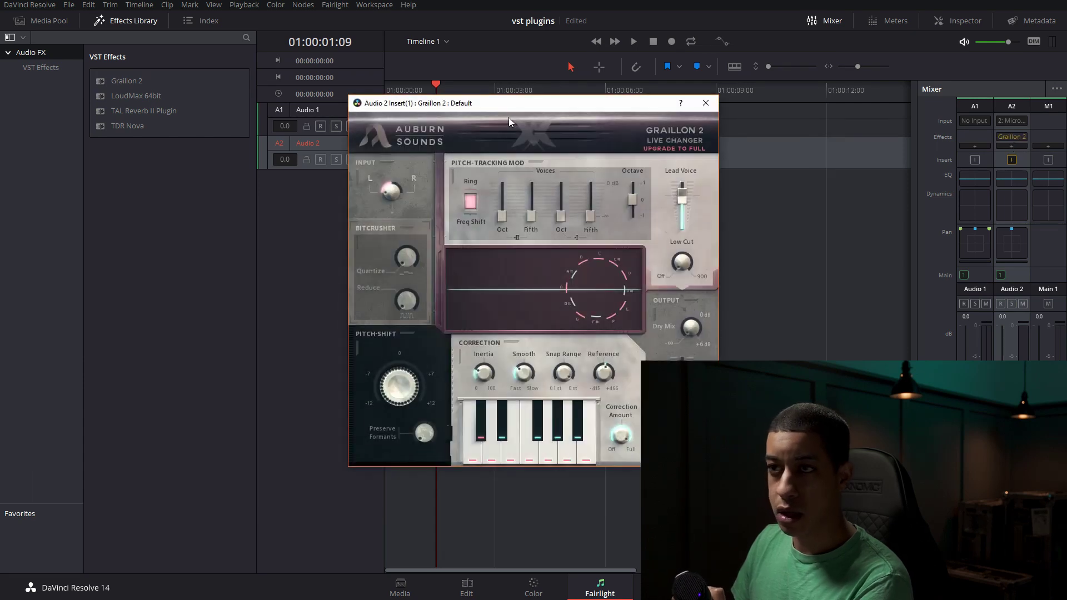
pyautogui.moveTo(514, 104); pyautogui.dragTo(566, 121)
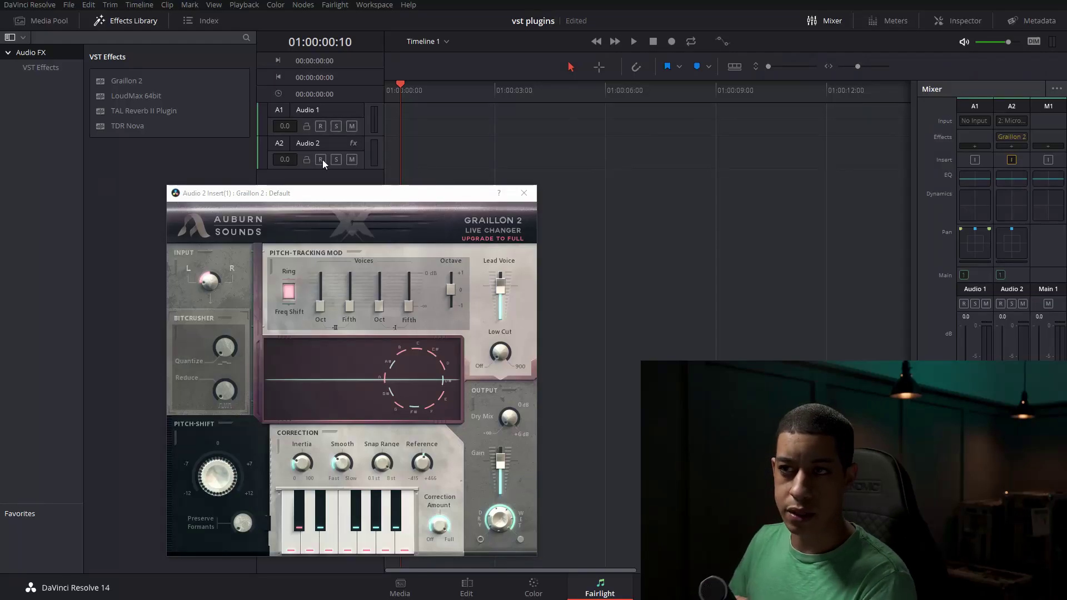
pyautogui.click(322, 160)
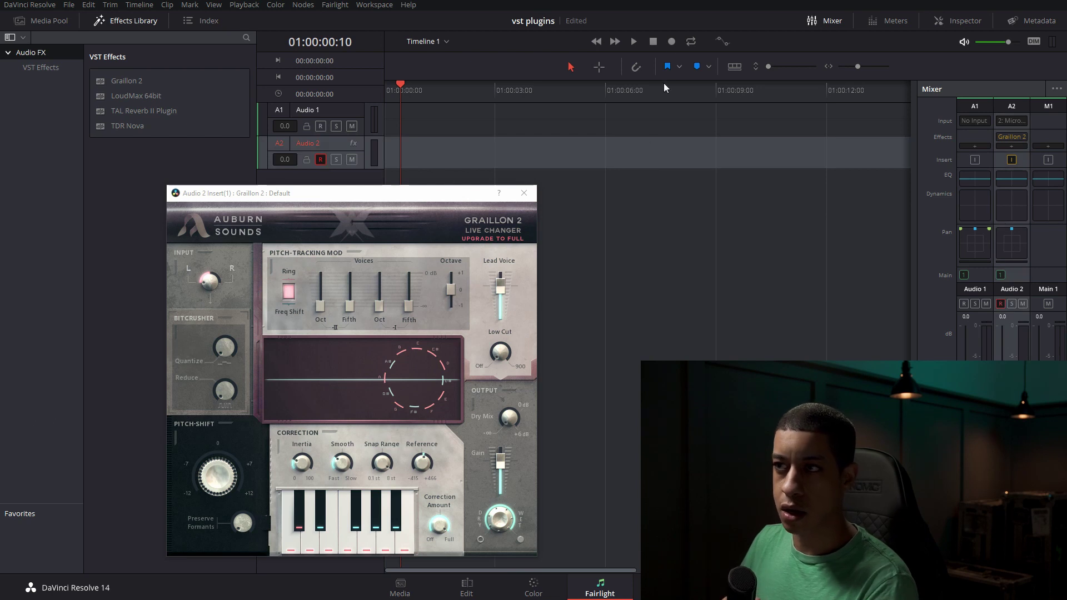
pyautogui.click(672, 42)
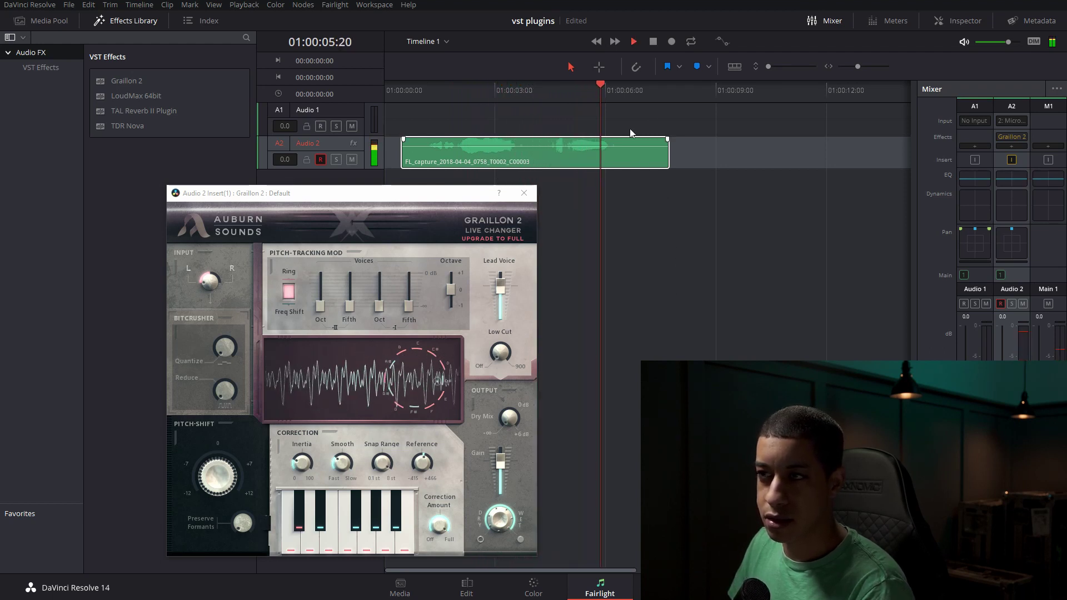
pyautogui.click(653, 42)
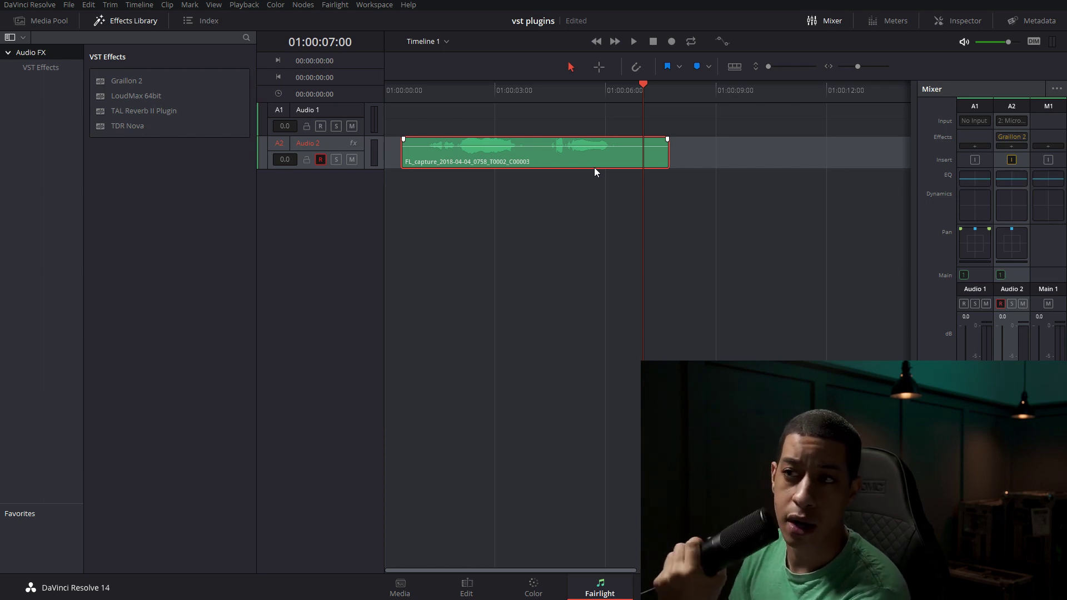
# - Select and deselect the recorded clip, then check the Graillon 2 window on Audio 2
pyautogui.click(595, 168)
pyautogui.click(547, 162)
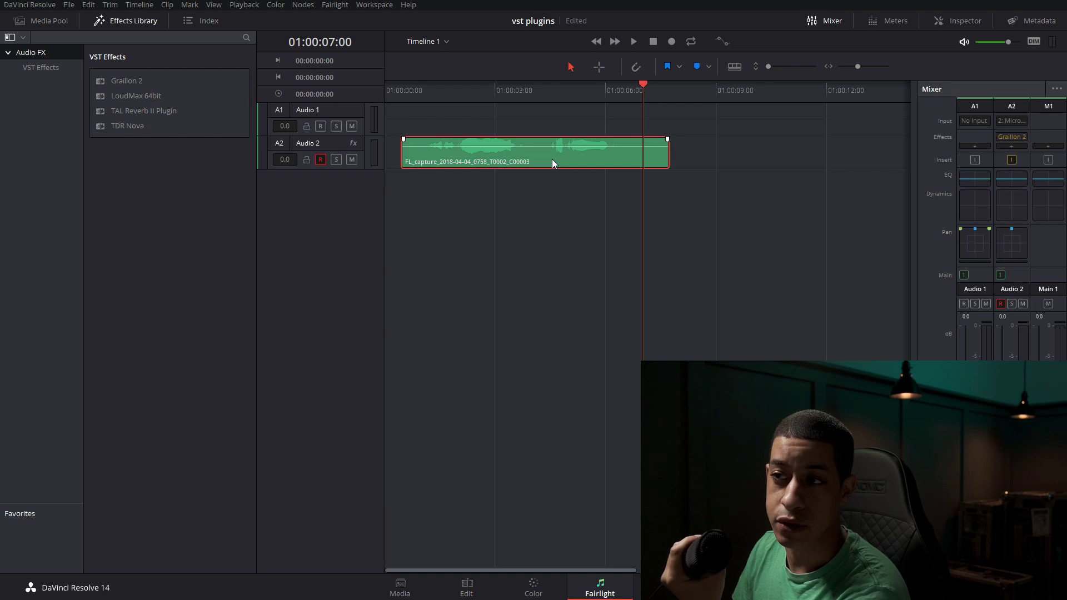
pyautogui.click(824, 201)
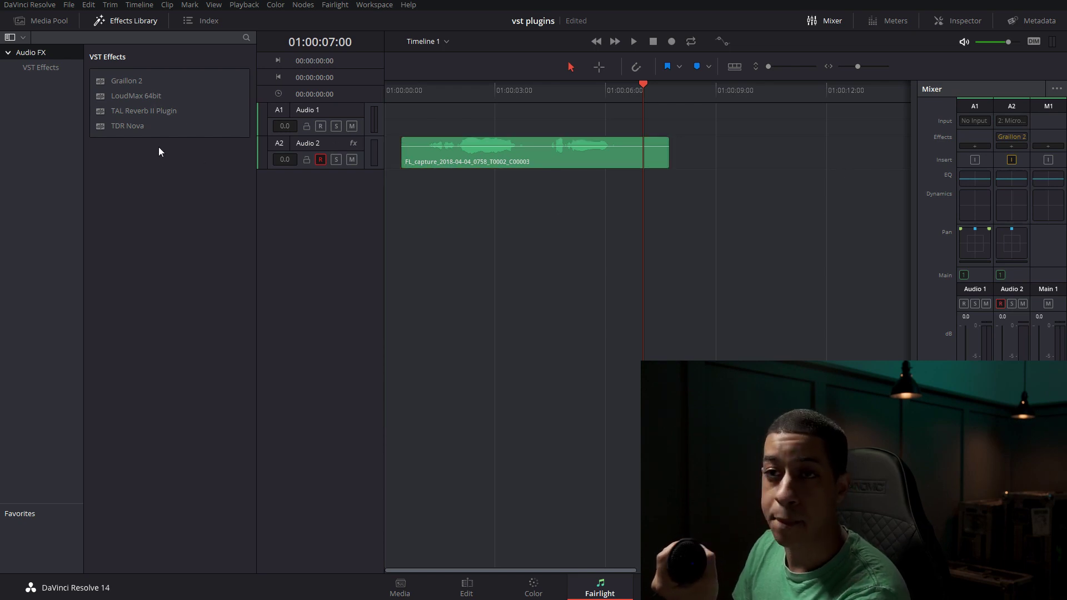
pyautogui.click(1013, 137)
pyautogui.click(711, 104)
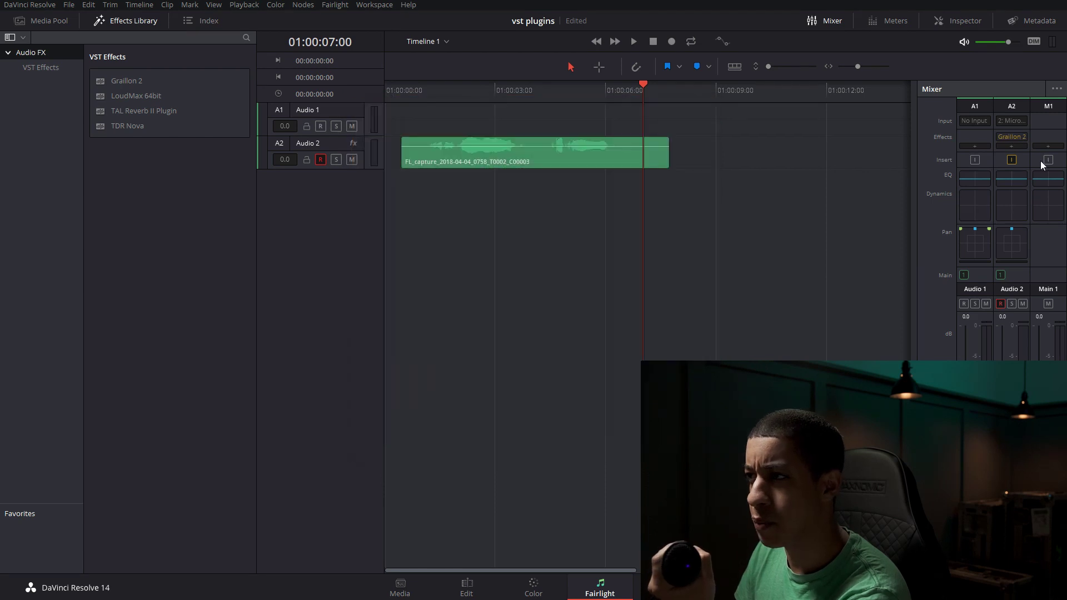
# - Add TAL Reverb II after Graillon 2 on Audio 2 and audition the recording with it
pyautogui.click(1020, 147)
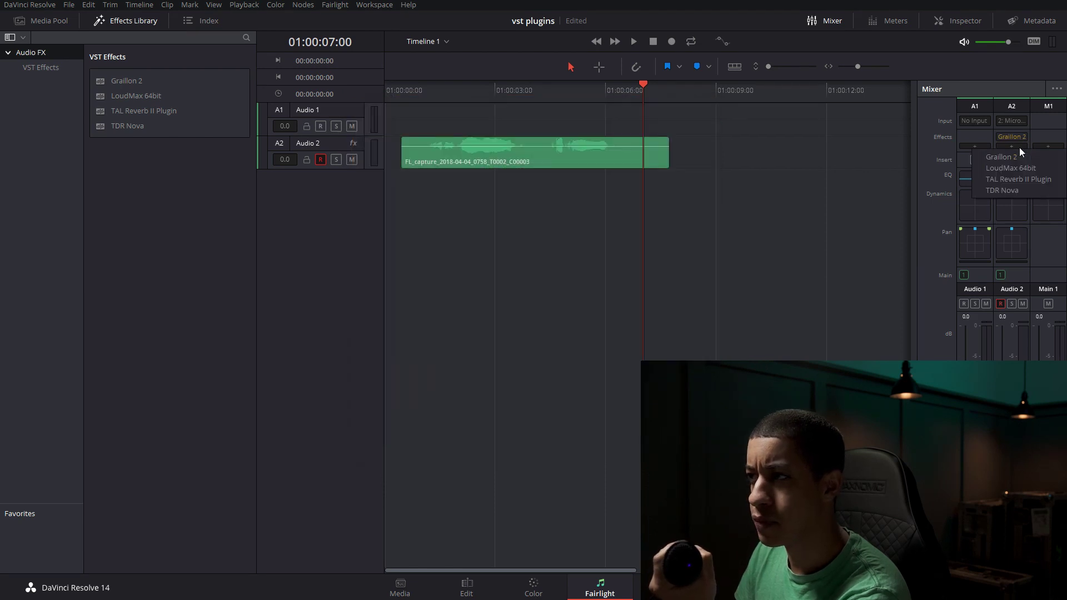
pyautogui.click(1055, 183)
pyautogui.moveTo(613, 201); pyautogui.dragTo(533, 226)
pyautogui.click(634, 41)
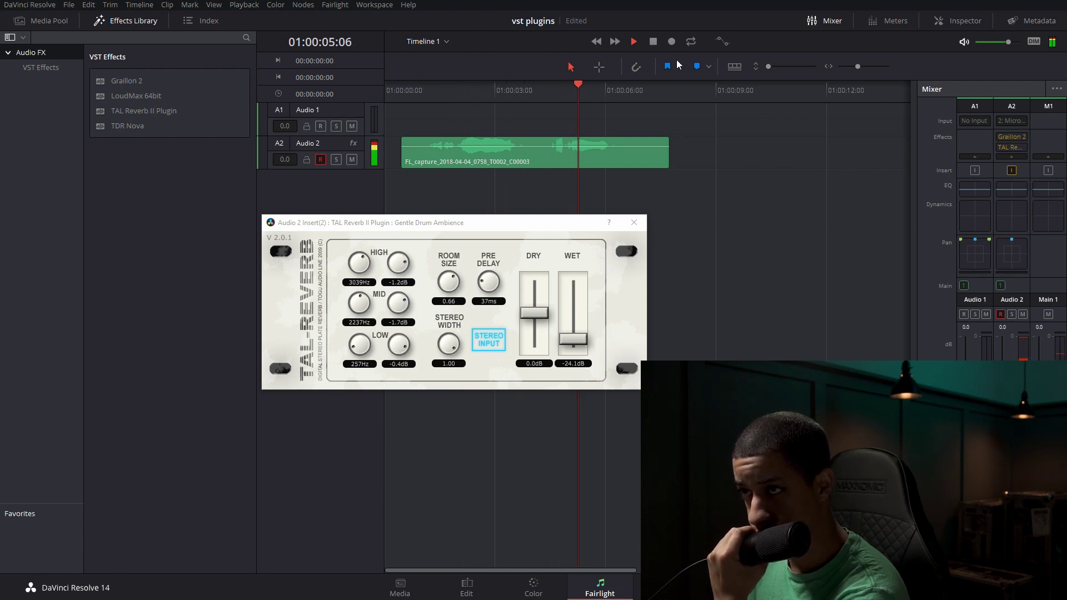
pyautogui.click(654, 42)
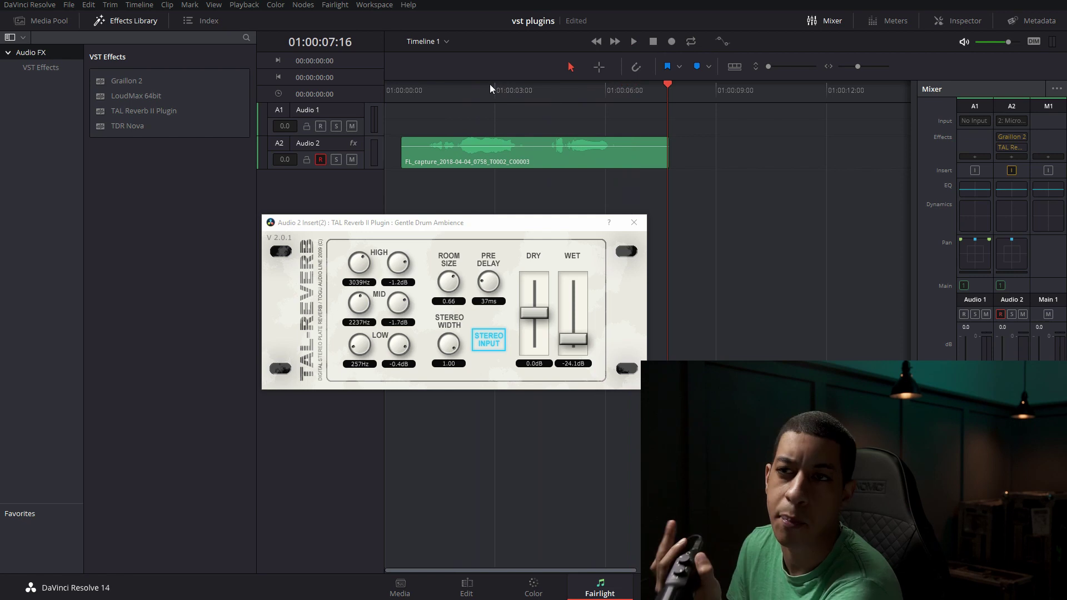
pyautogui.click(632, 223)
pyautogui.click(120, 128)
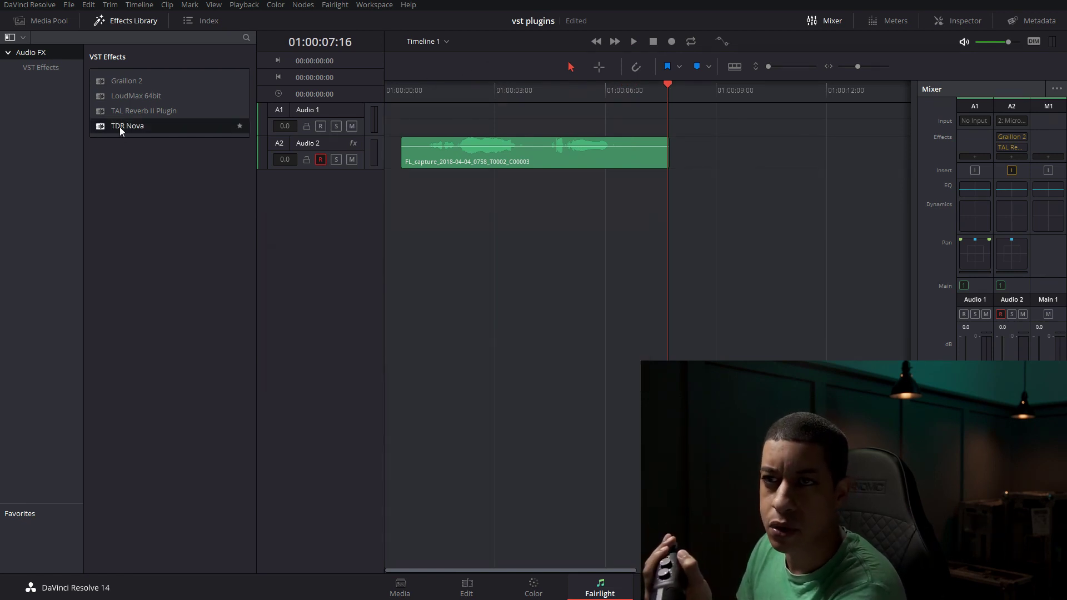
# - Add TDR Nova as the next effect on Audio 2
pyautogui.click(1016, 156)
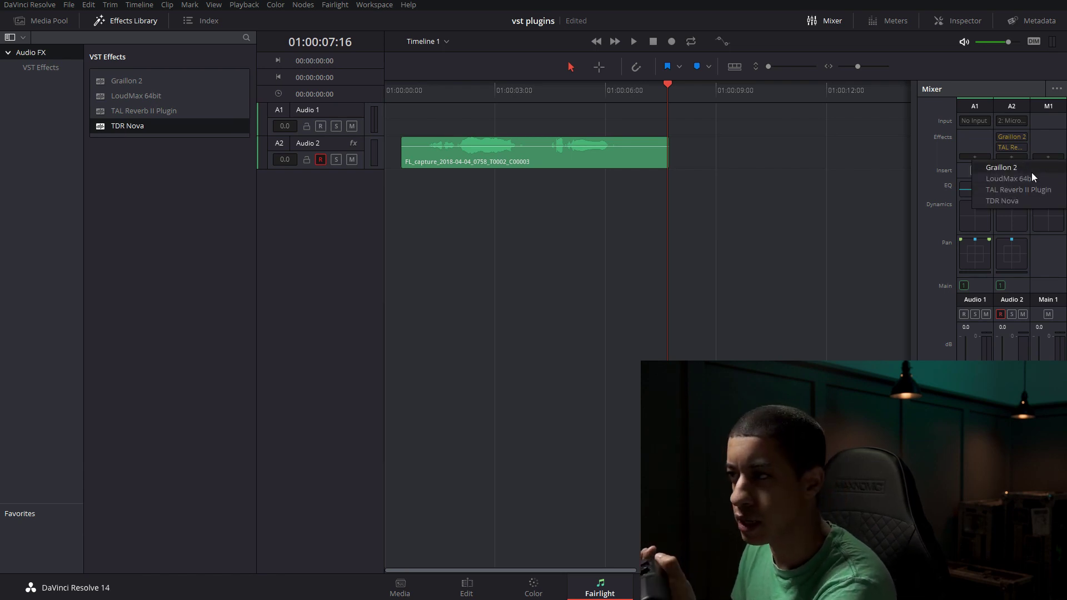
pyautogui.click(1034, 200)
pyautogui.moveTo(474, 124); pyautogui.dragTo(439, 158)
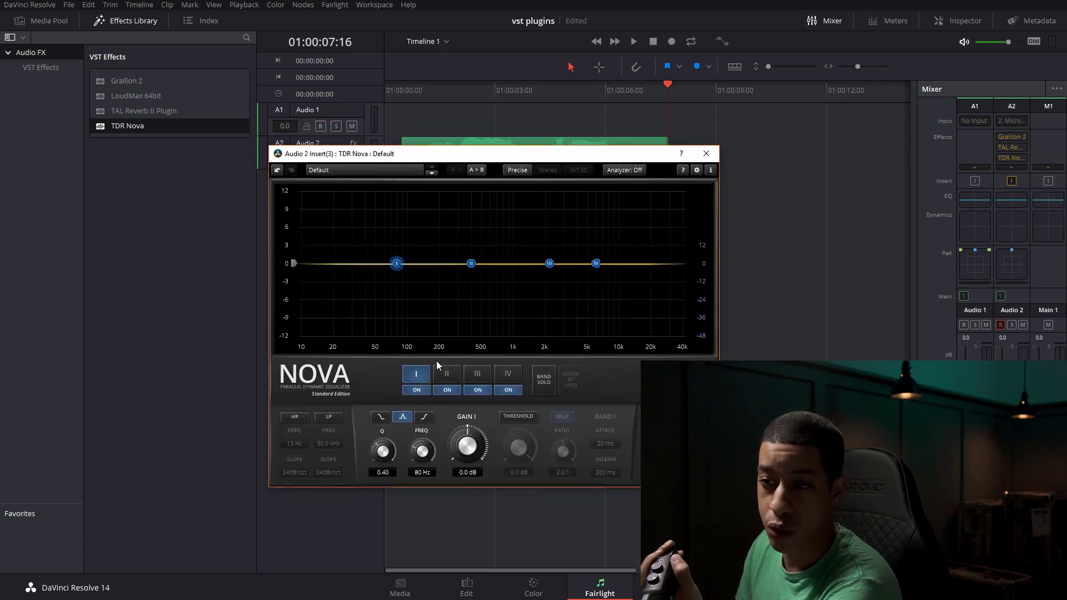
pyautogui.click(706, 154)
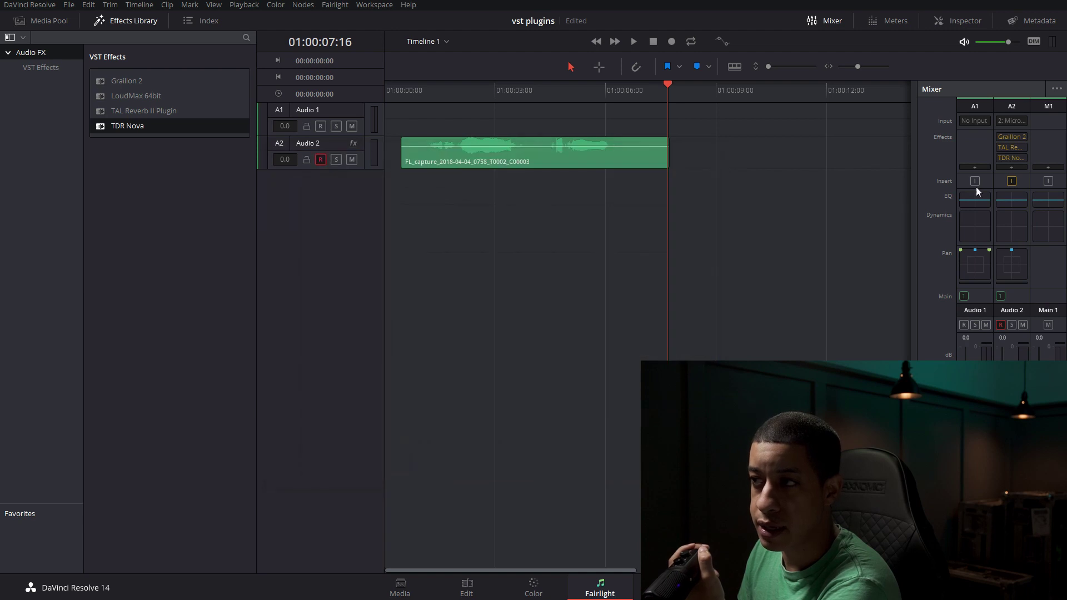
# - Boost Band 4 of the Audio 2 equalizer by about 12.9 dB near 796 Hz
pyautogui.click(1006, 203)
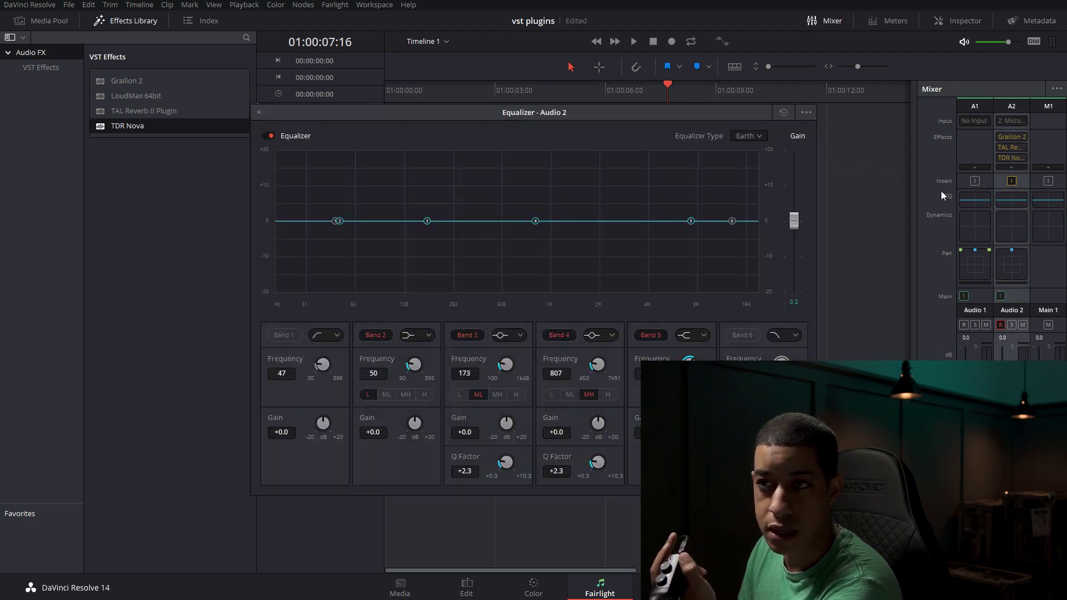
pyautogui.moveTo(535, 221); pyautogui.dragTo(534, 175)
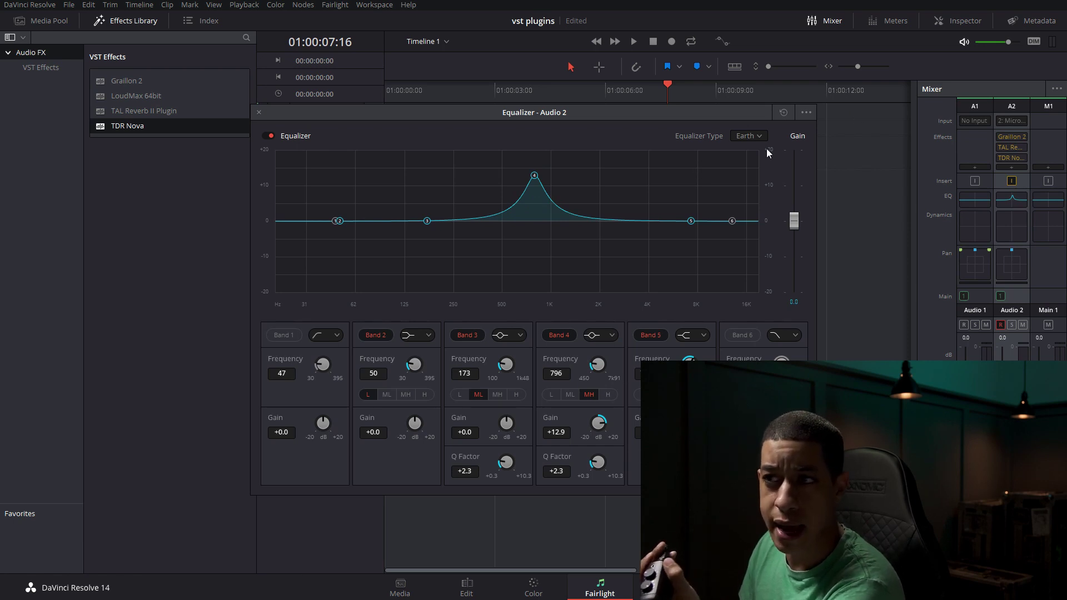
pyautogui.click(259, 111)
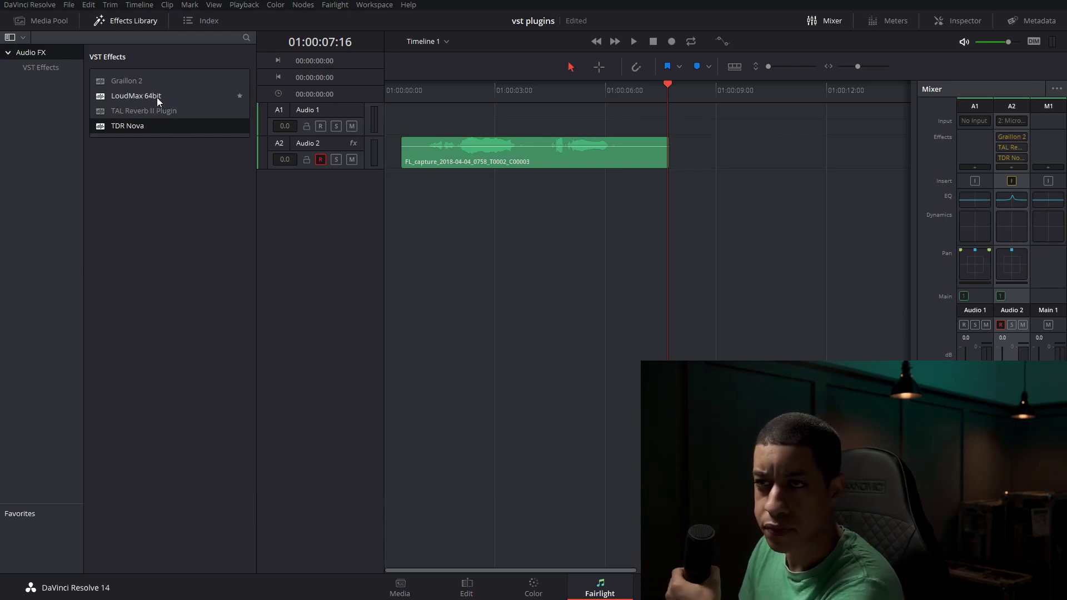
pyautogui.click(1012, 167)
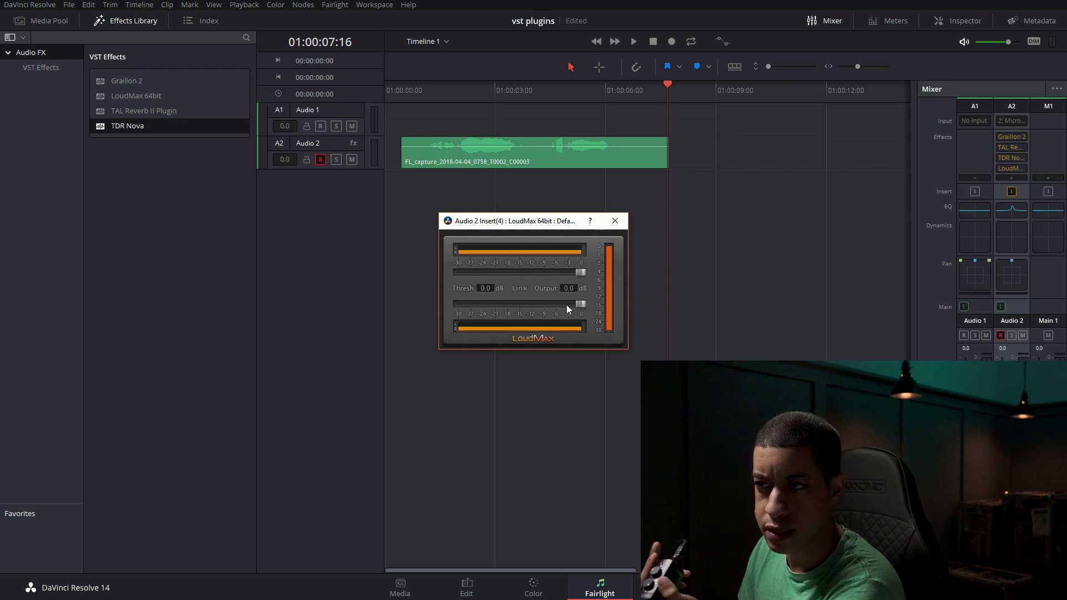
# - Close LoudMax 64bit and switch on the Audio 2 dynamics limiter
pyautogui.click(615, 221)
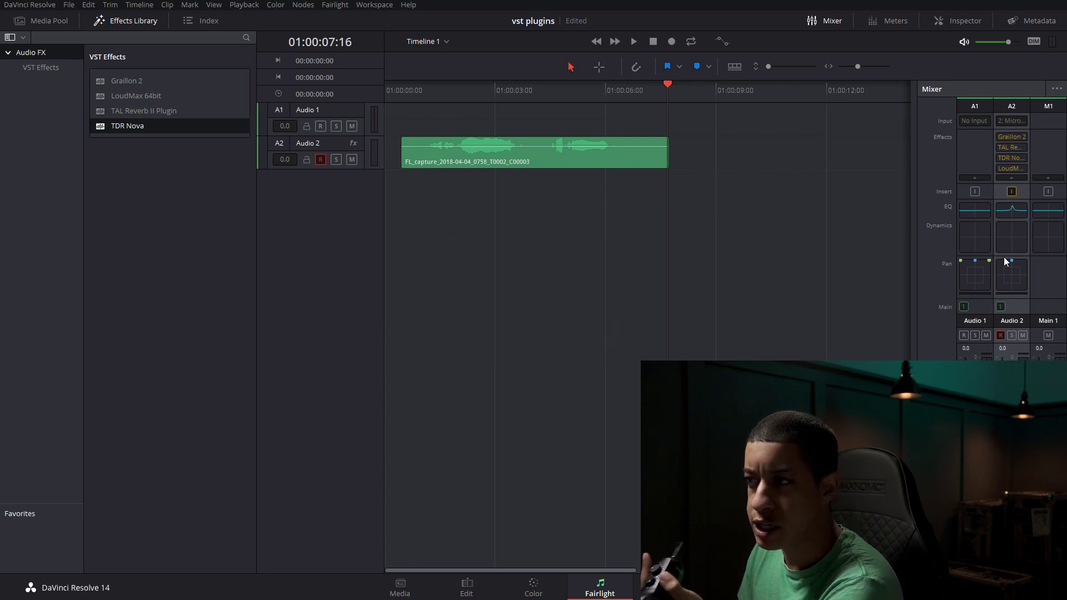
pyautogui.doubleClick(1015, 248)
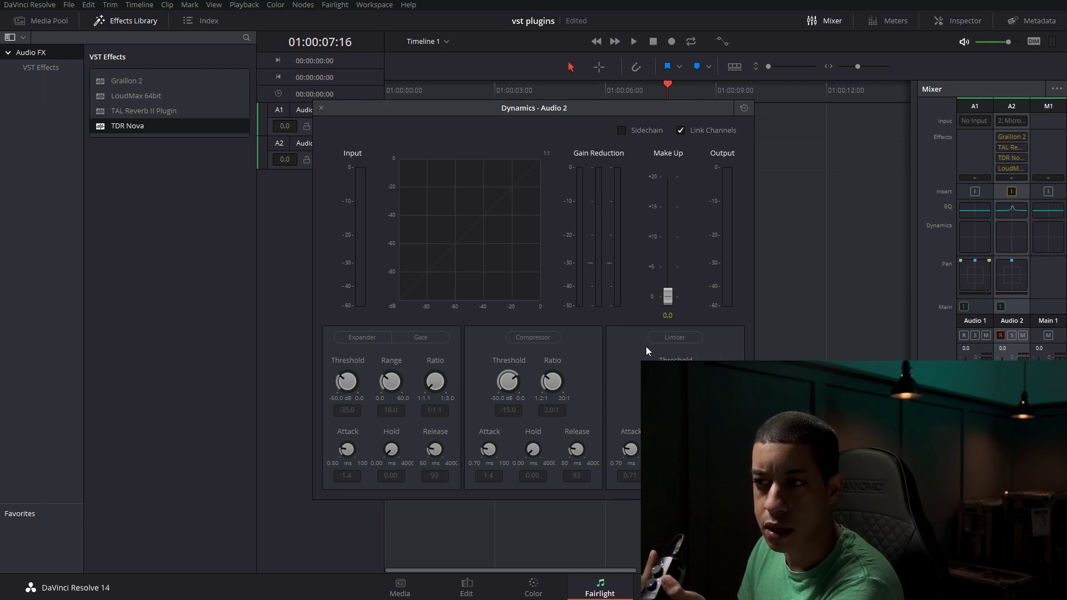
pyautogui.click(672, 339)
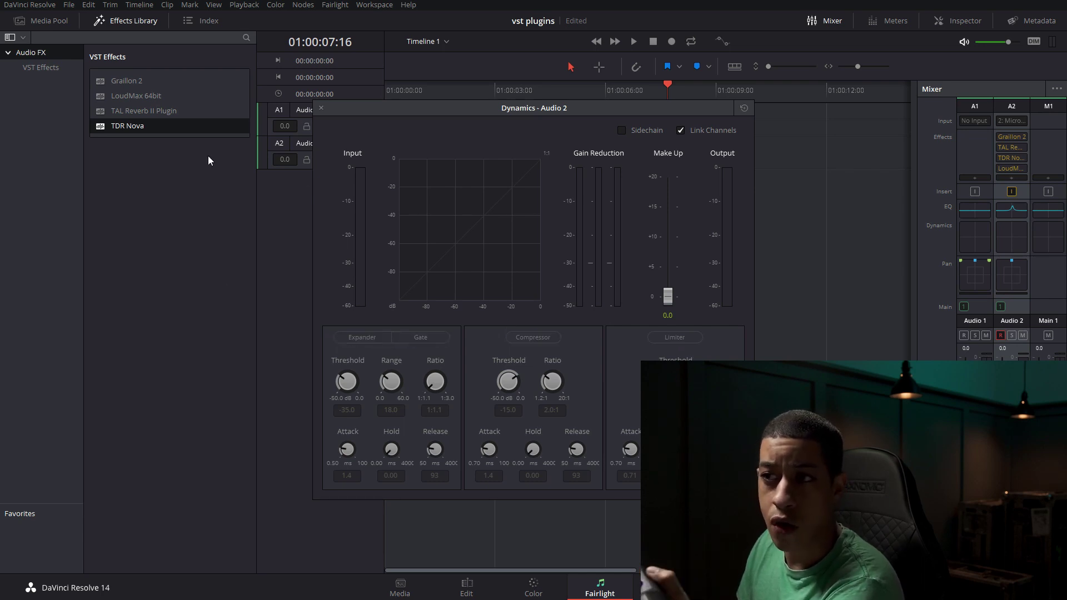
pyautogui.click(321, 107)
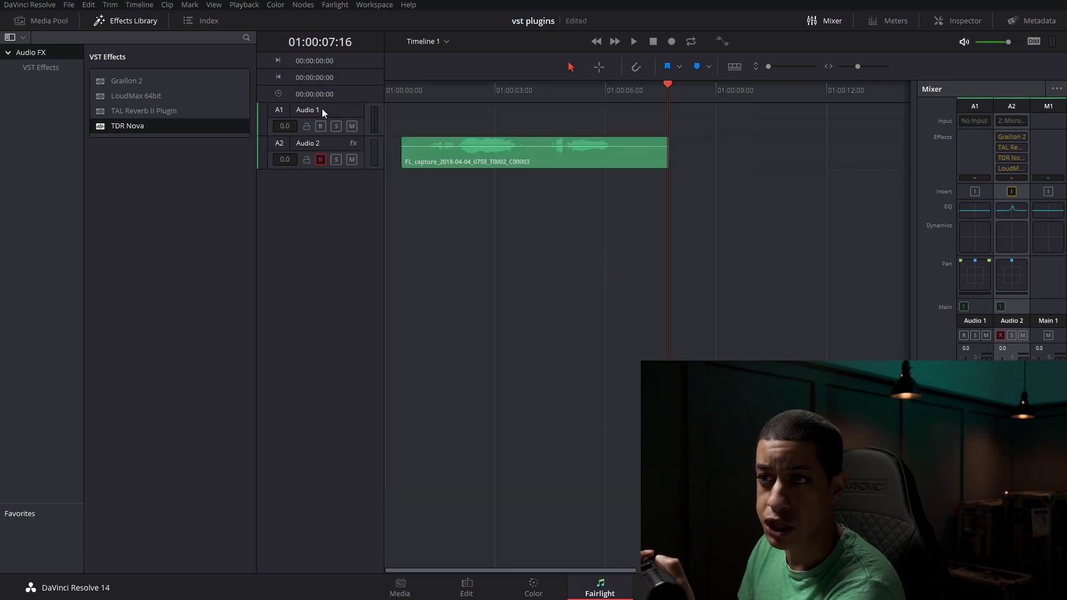
pyautogui.doubleClick(1012, 209)
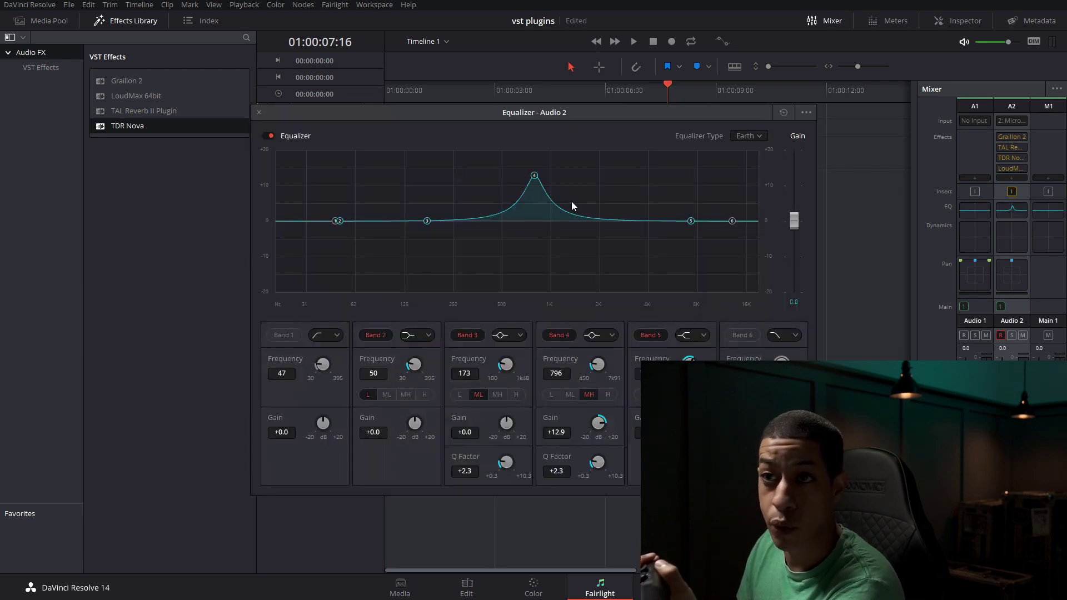
# - Shape TDR Nova on Audio 2: about +5 dB near 1.8 kHz, −5.5 dB near 12.3 kHz
pyautogui.click(259, 112)
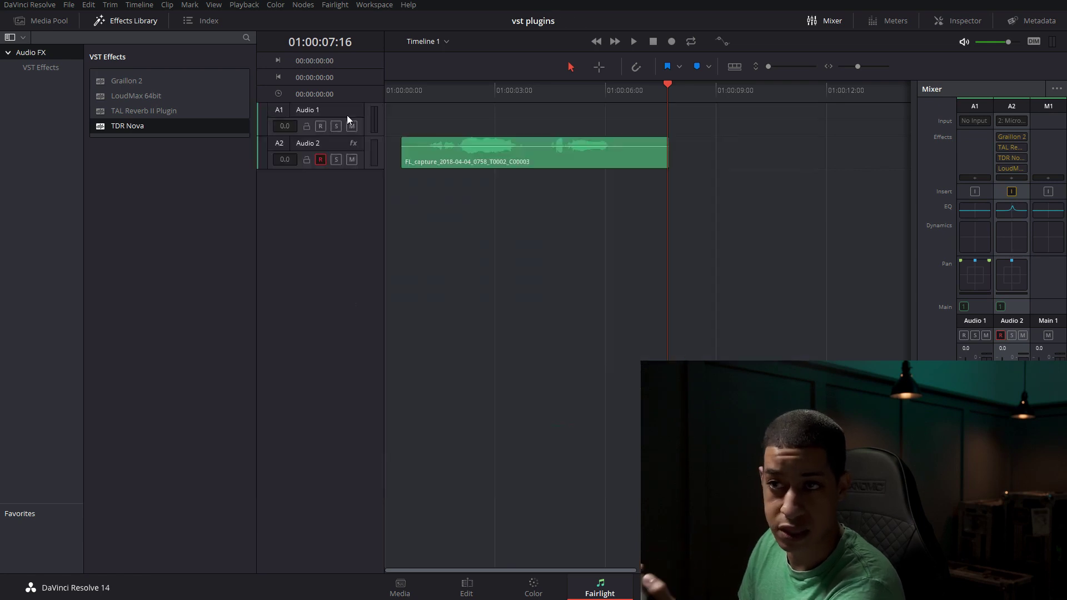
pyautogui.click(1013, 158)
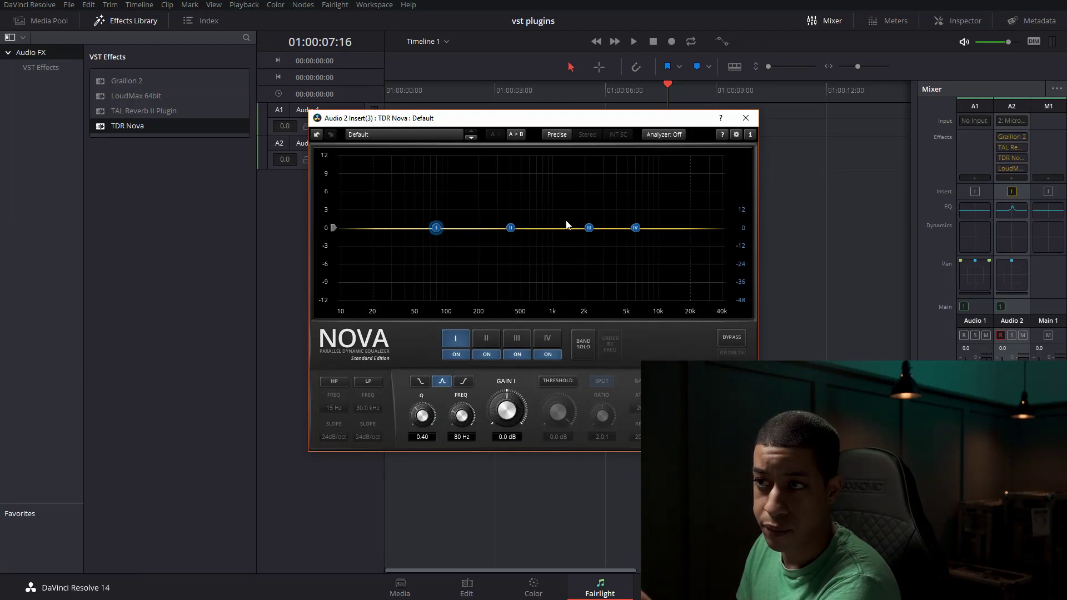
pyautogui.moveTo(638, 229); pyautogui.dragTo(666, 266)
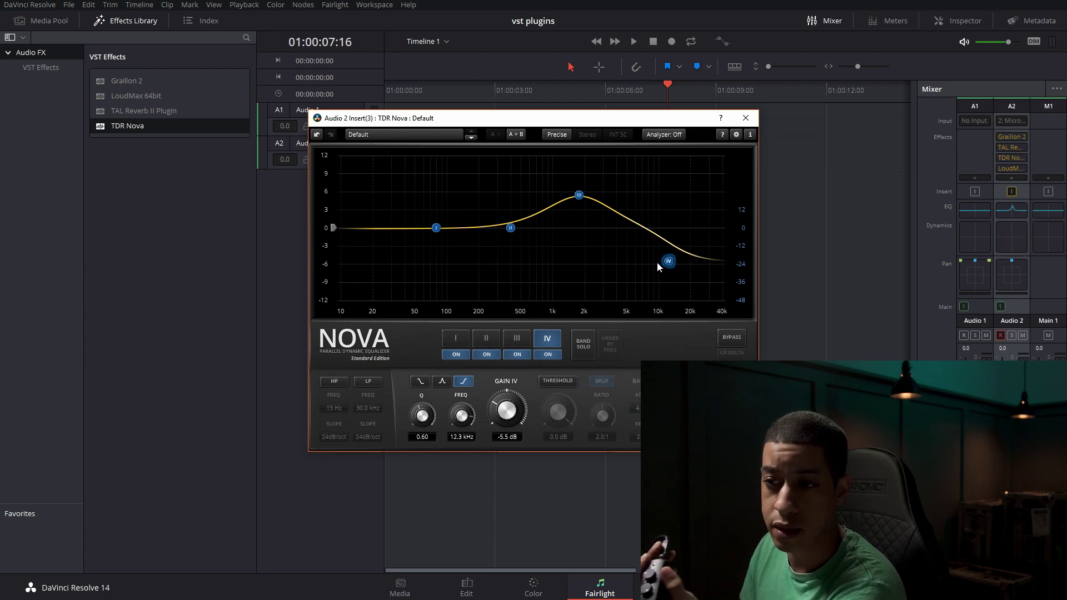
pyautogui.click(748, 118)
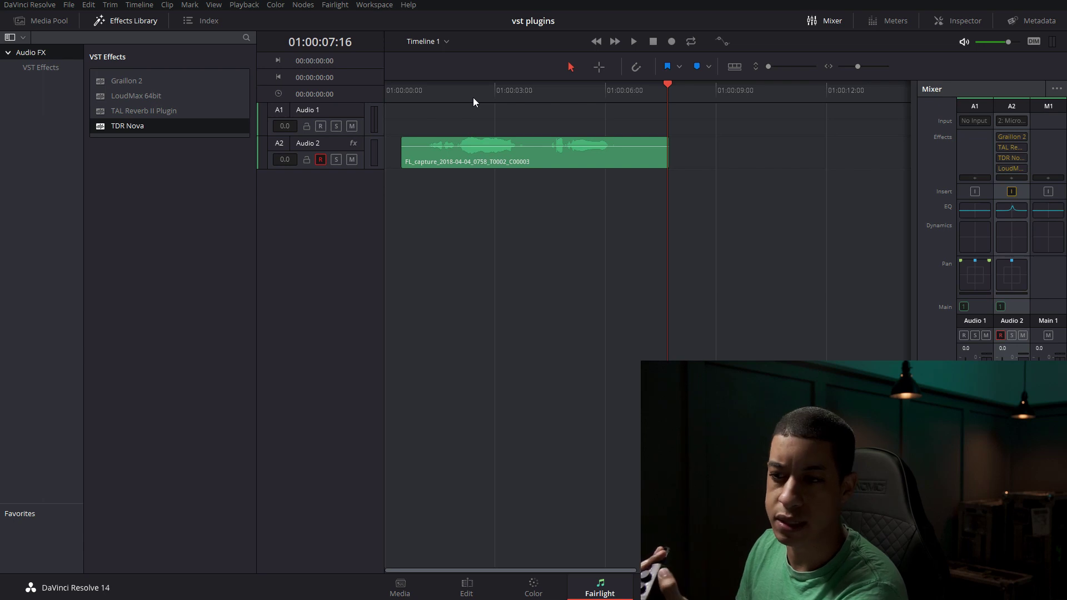
# - On the Edit page, apply Graillon 2 from VST Effects to the Audio 2 clip
pyautogui.click(467, 587)
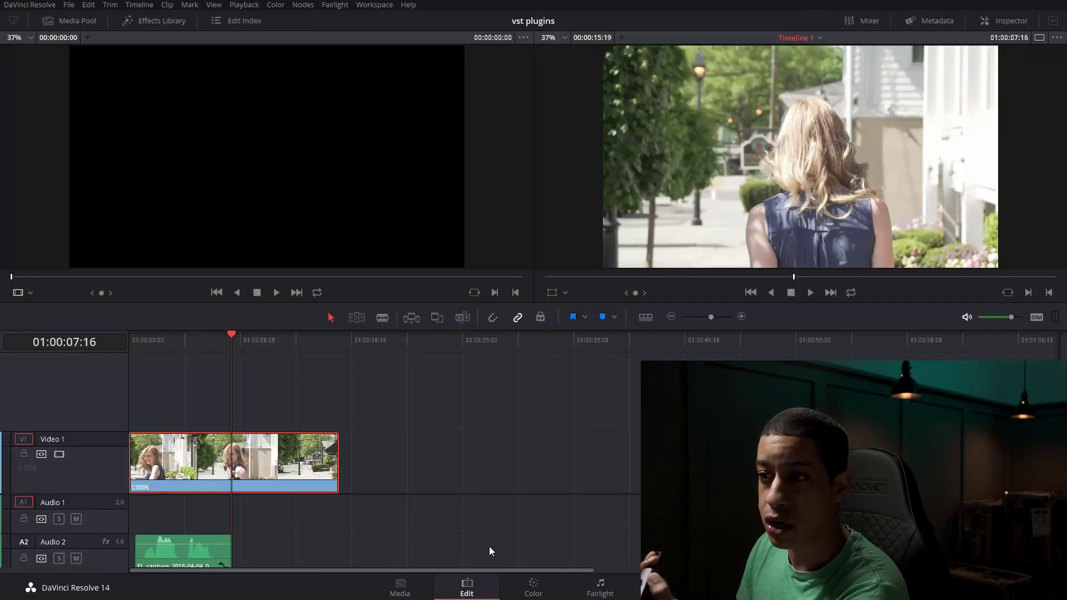
pyautogui.click(196, 556)
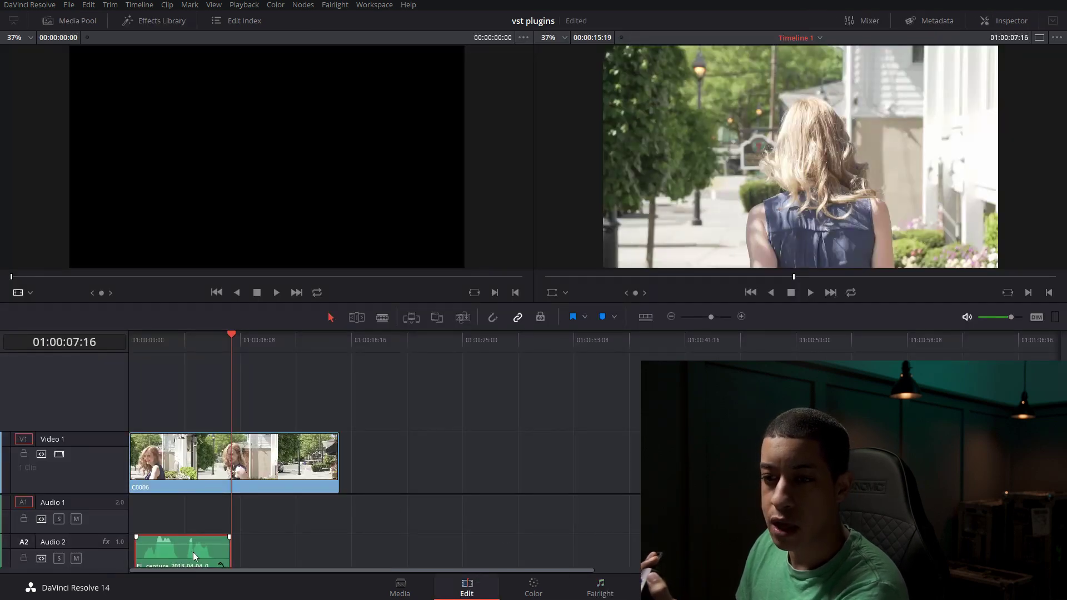
pyautogui.click(1012, 21)
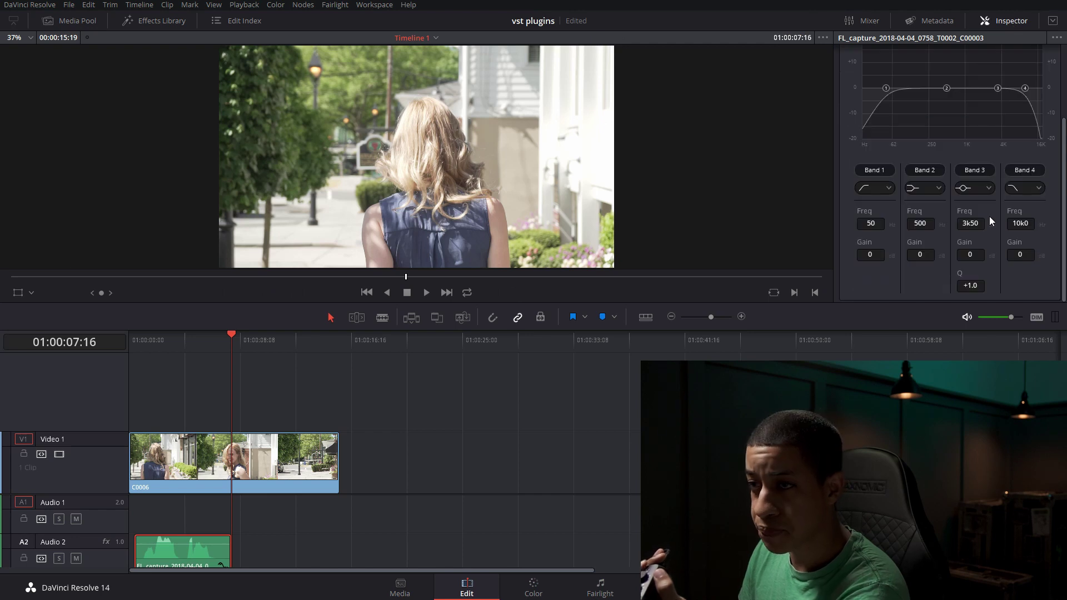
pyautogui.click(169, 21)
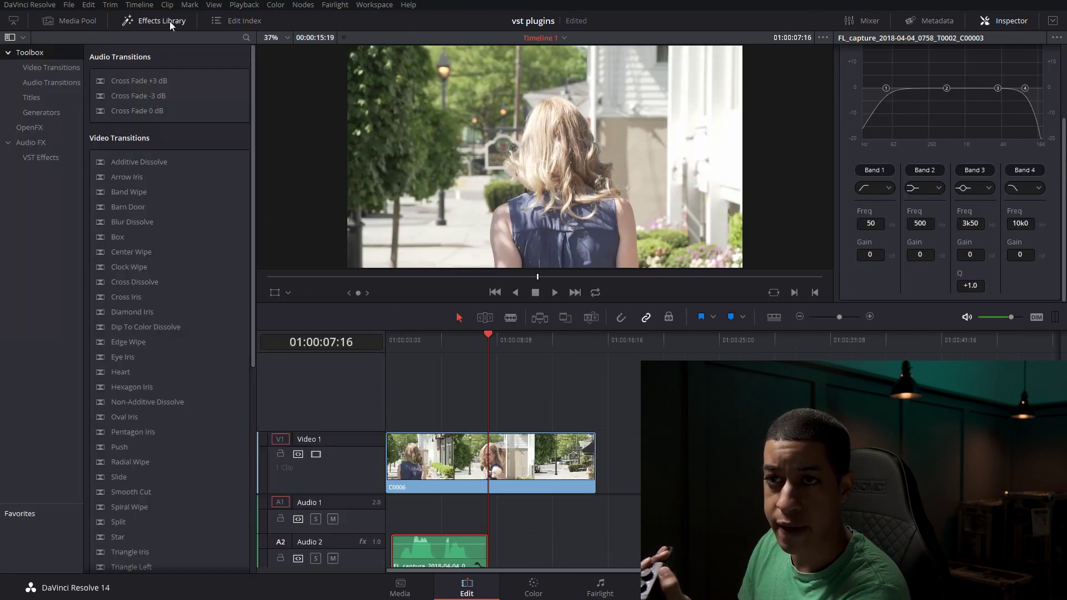
pyautogui.click(64, 156)
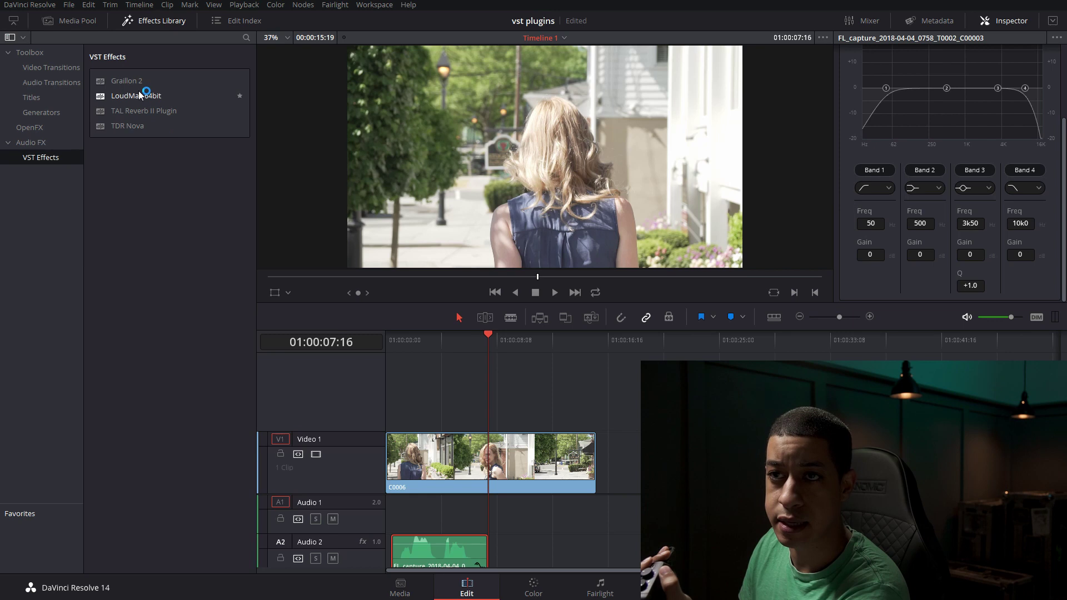
pyautogui.moveTo(133, 79); pyautogui.dragTo(414, 542)
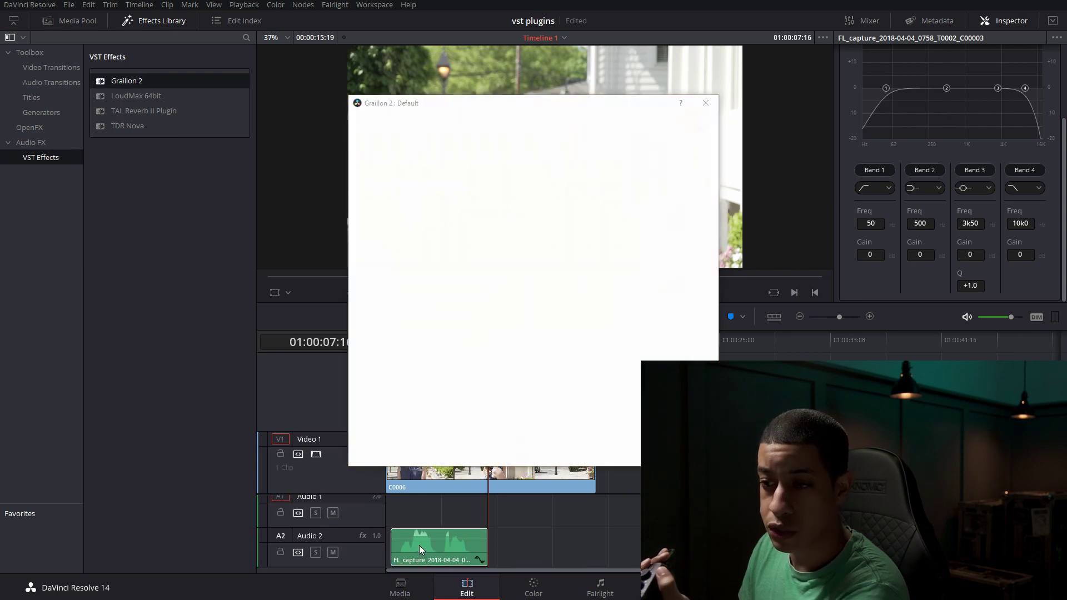
pyautogui.click(707, 101)
# - Recheck the clip's Graillon 2 plugin window, then return to the Fairlight page
pyautogui.scroll(-2, 955, 151)
pyautogui.scroll(-5, 966, 175)
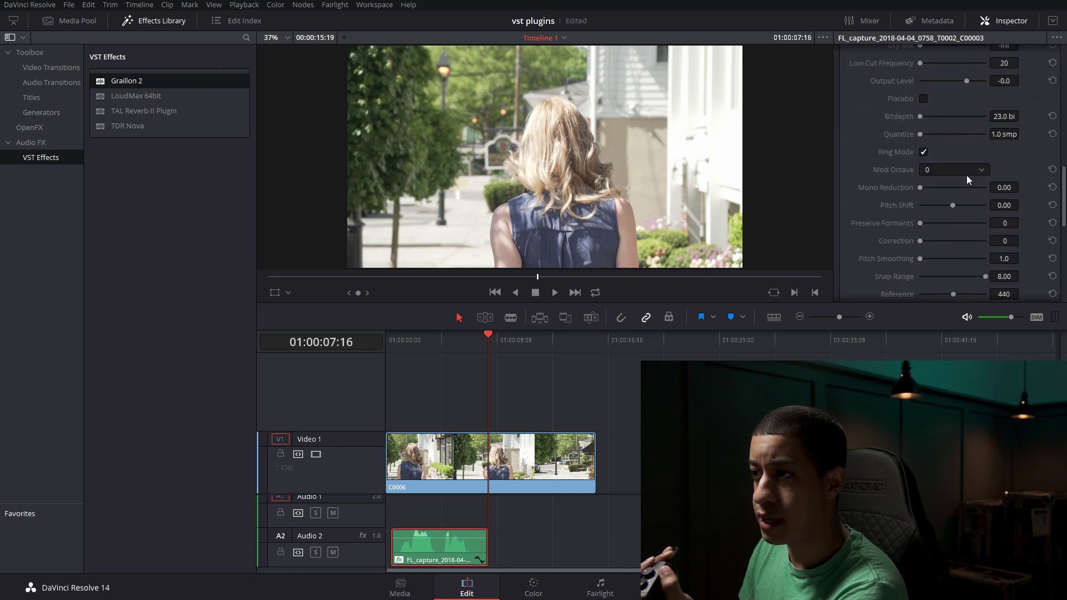
pyautogui.scroll(2, 937, 189)
pyautogui.scroll(-5, 906, 209)
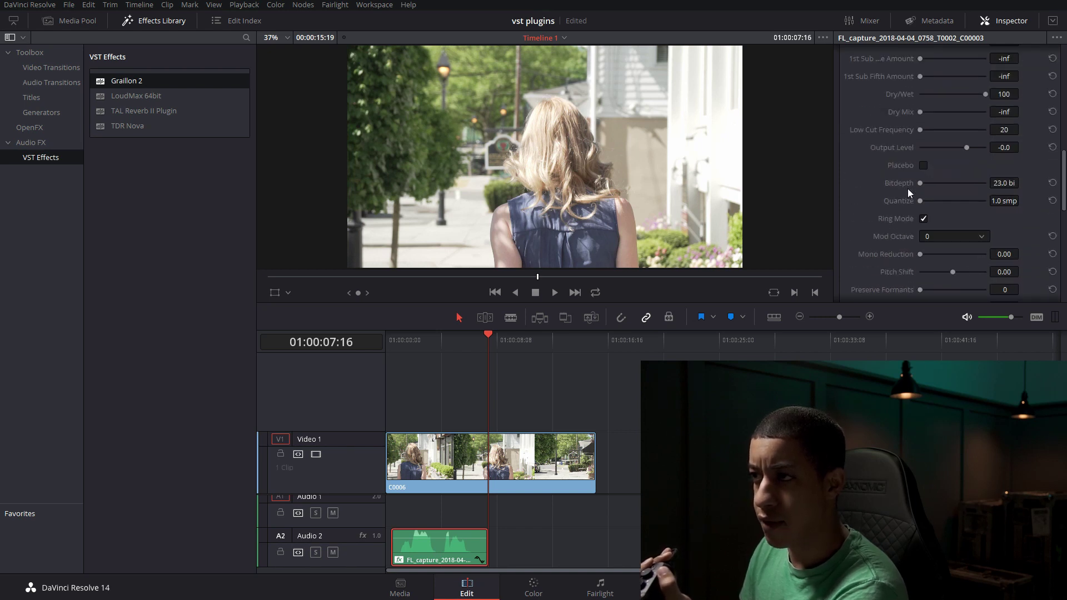
pyautogui.scroll(5, 939, 153)
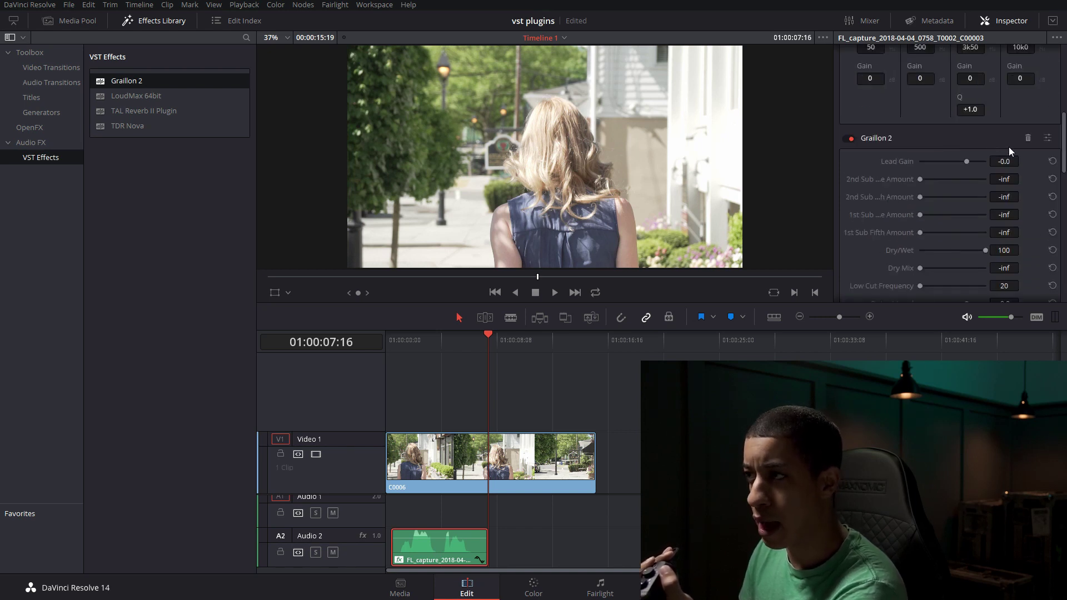
pyautogui.click(1048, 138)
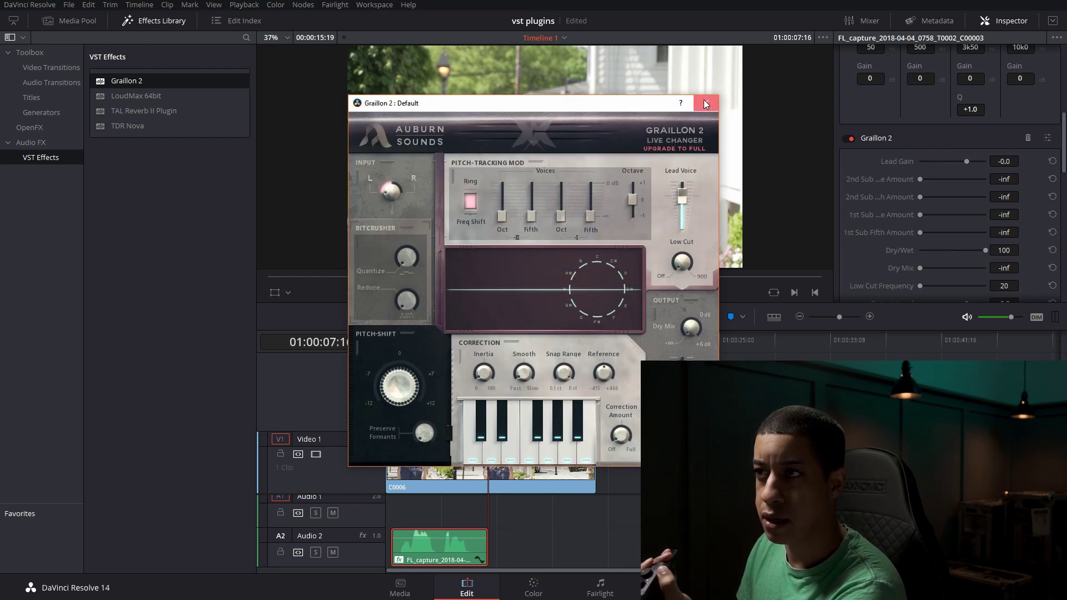
pyautogui.click(706, 103)
pyautogui.click(601, 588)
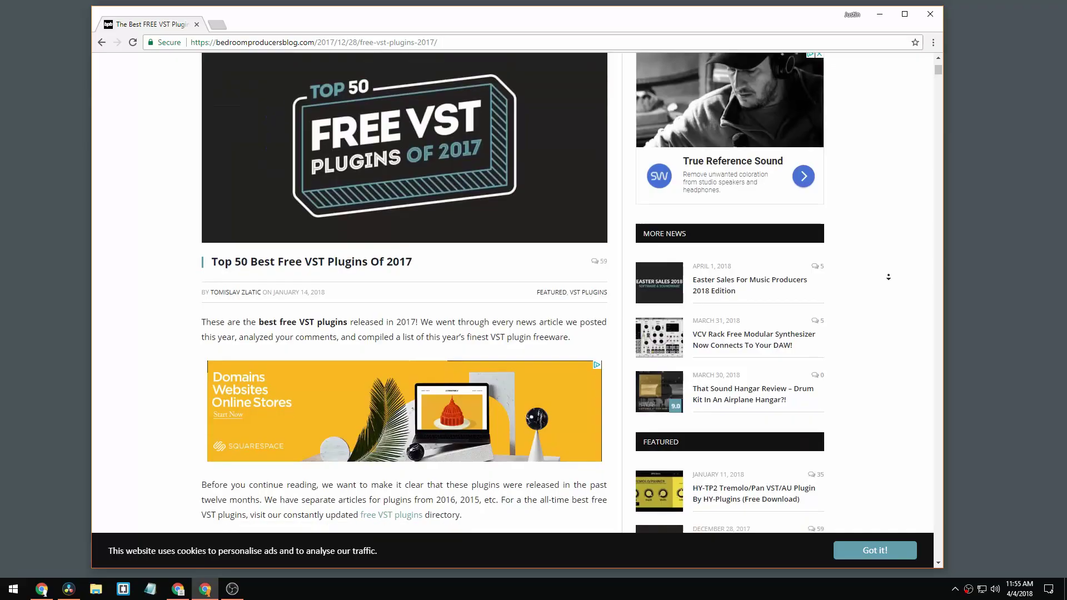
# - Scroll the free VST plugins article down to the Tube Saturator Vintage entry
pyautogui.scroll(-6, 887, 280)
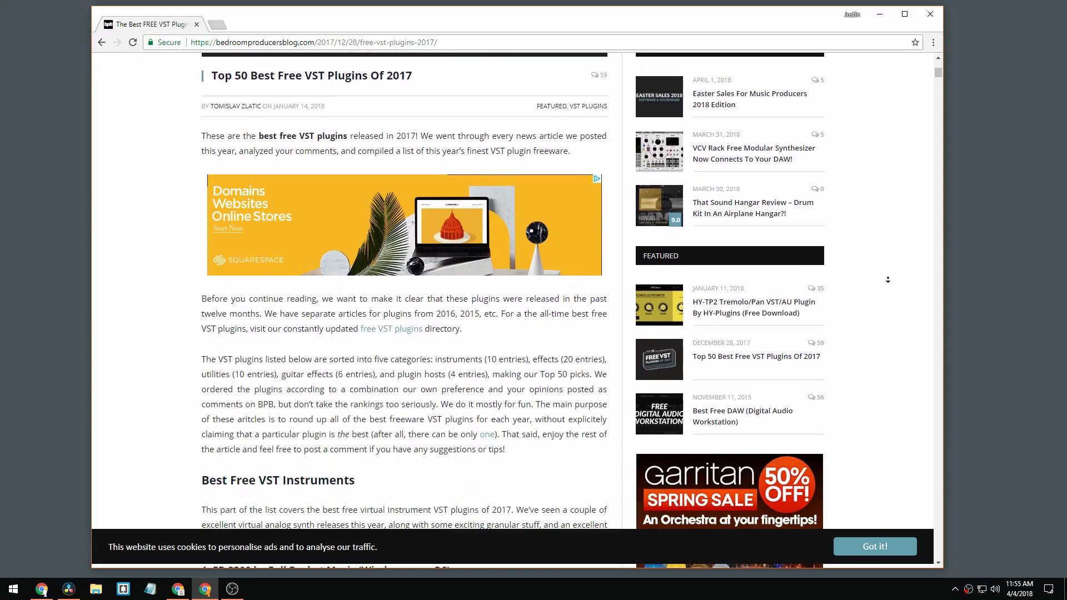
pyautogui.scroll(-7, 887, 279)
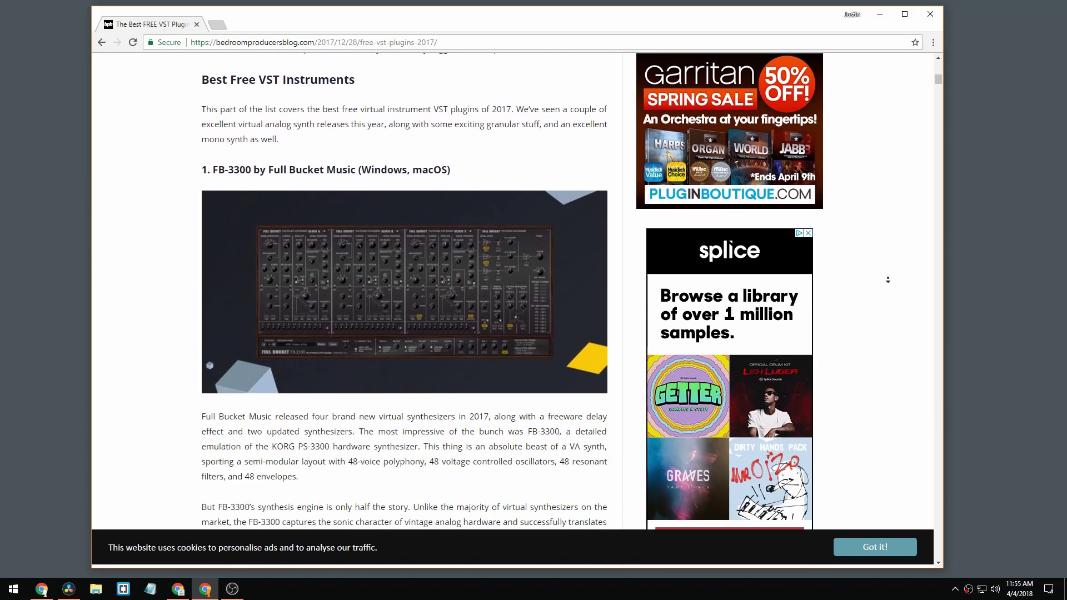
pyautogui.scroll(-13, 888, 280)
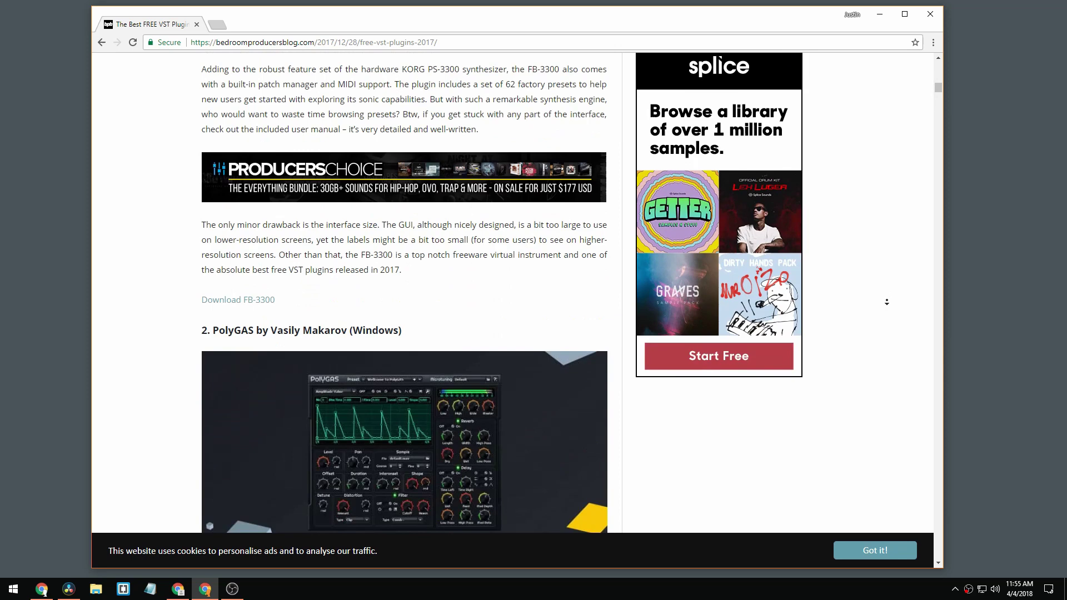
pyautogui.scroll(-20, 885, 302)
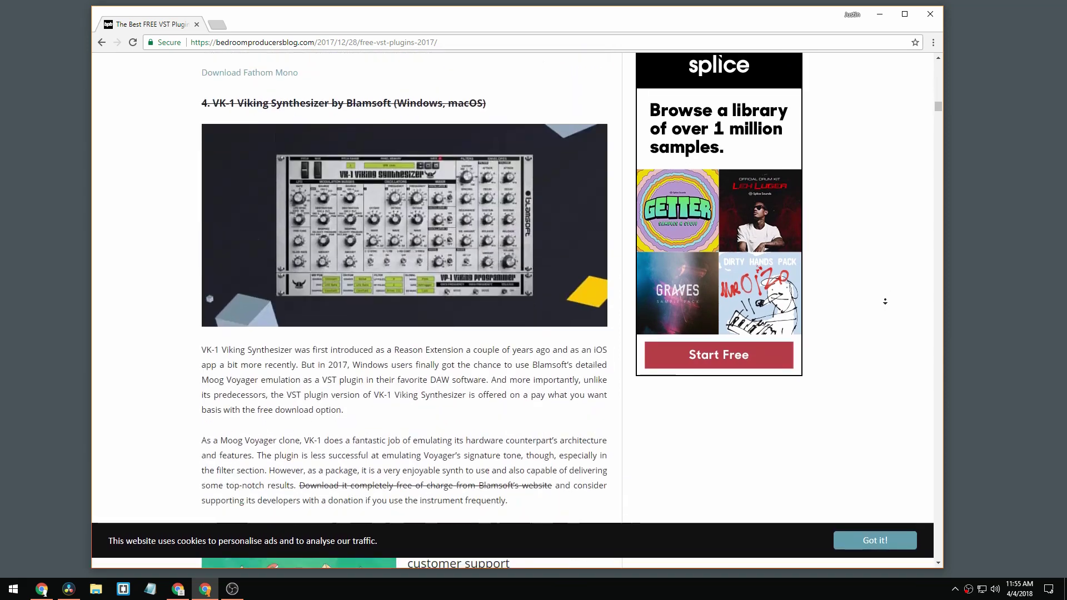
pyautogui.scroll(-20, 885, 301)
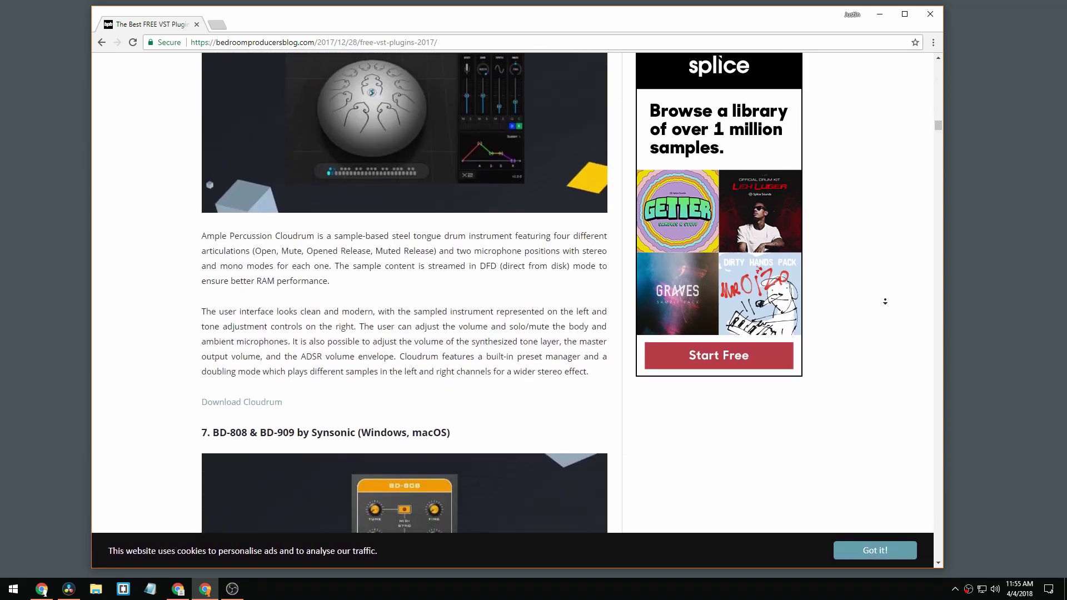
pyautogui.scroll(-20, 885, 302)
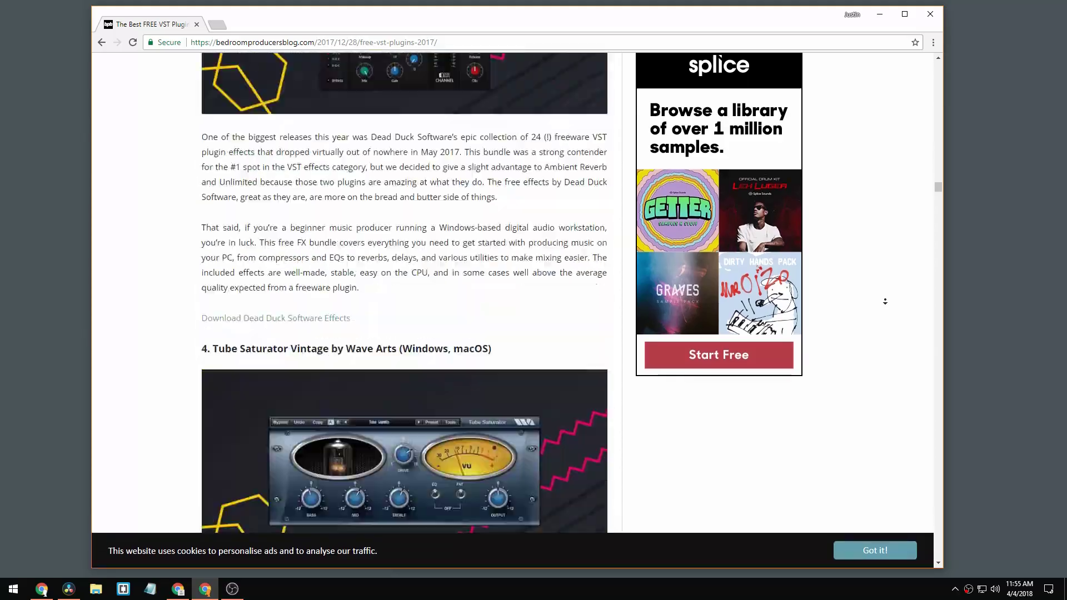
pyautogui.scroll(-20, 883, 313)
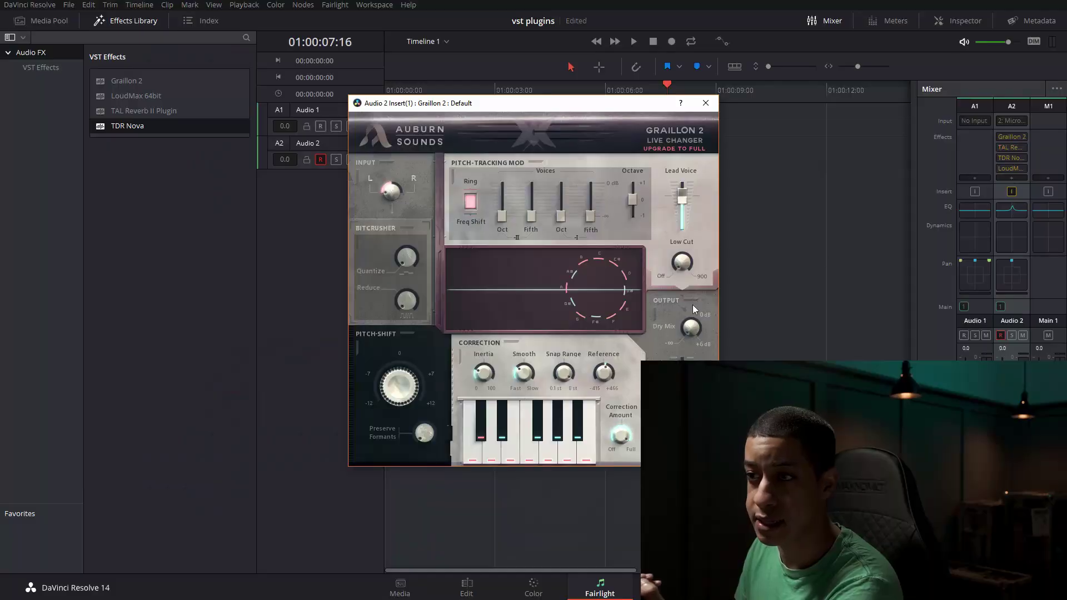
# - Open Audio 2's TDR Nova window and move Graillon 2 left so both sit side by side
pyautogui.click(1012, 158)
pyautogui.moveTo(575, 105); pyautogui.dragTo(316, 88)
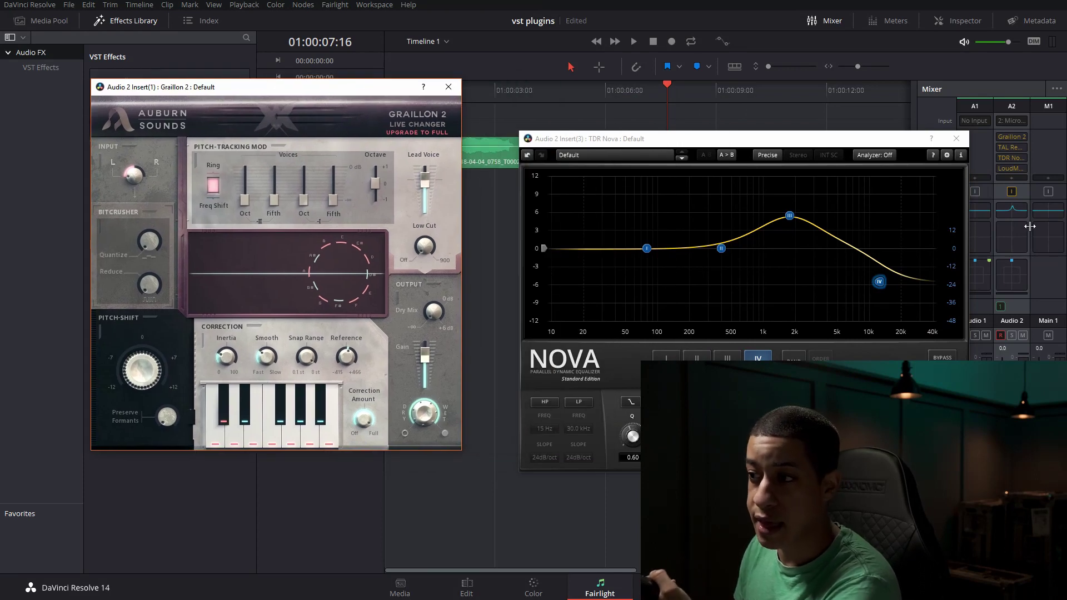